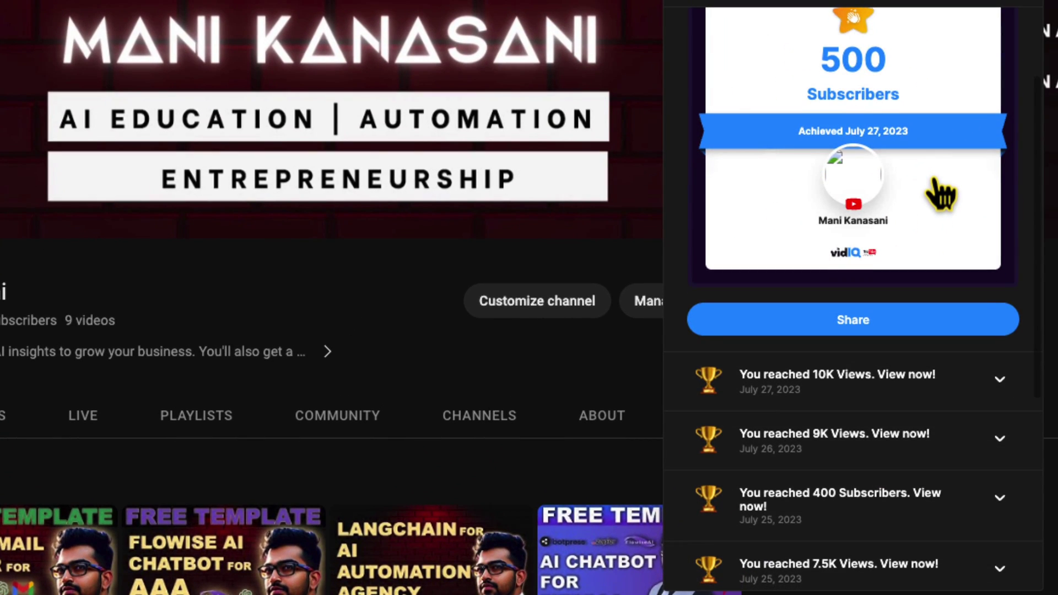
Scroll through the vidIQ achievements panel on the YouTube channel page
scroll(962, 22, down, 3)
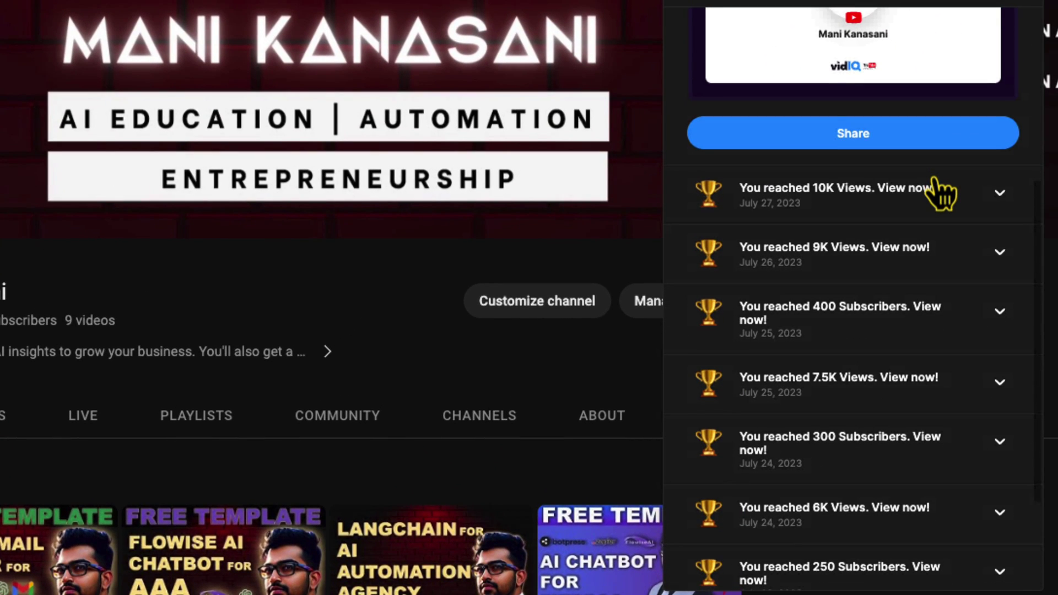
scroll(943, 193, up, 5)
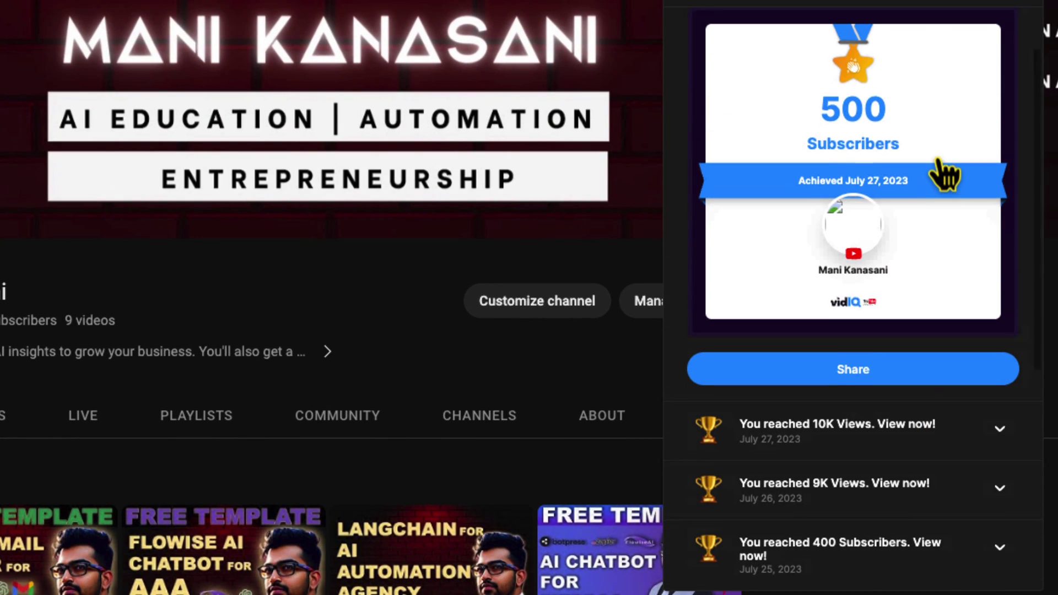
scroll(944, 175, down, 8)
scroll(944, 175, down, 8)
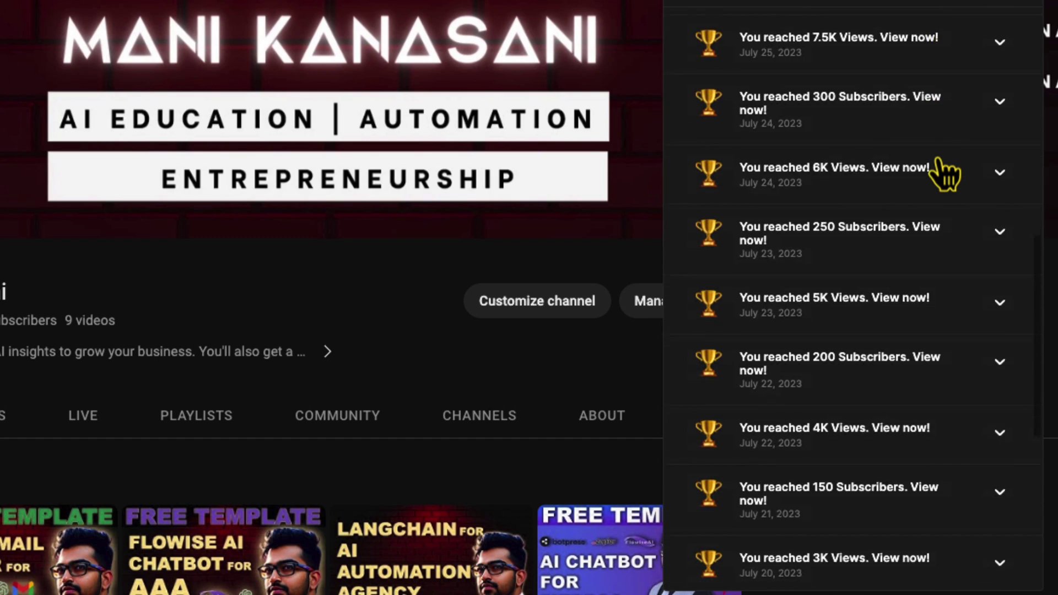
scroll(944, 176, down, 1)
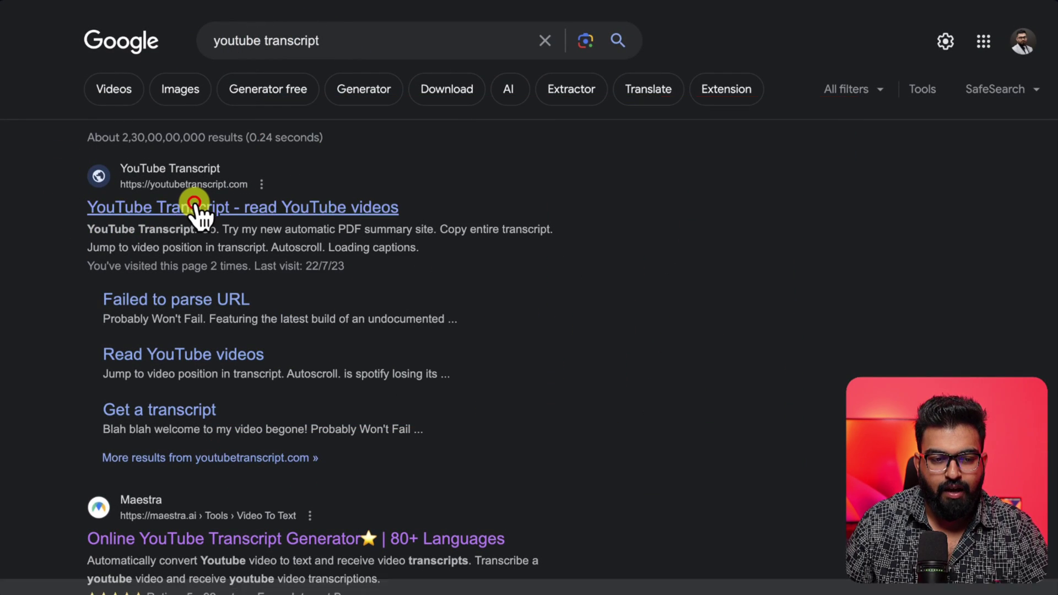
Fetch the interview video's full transcript on YouTube Transcript and paste it into the PaddyG doc
click(195, 205)
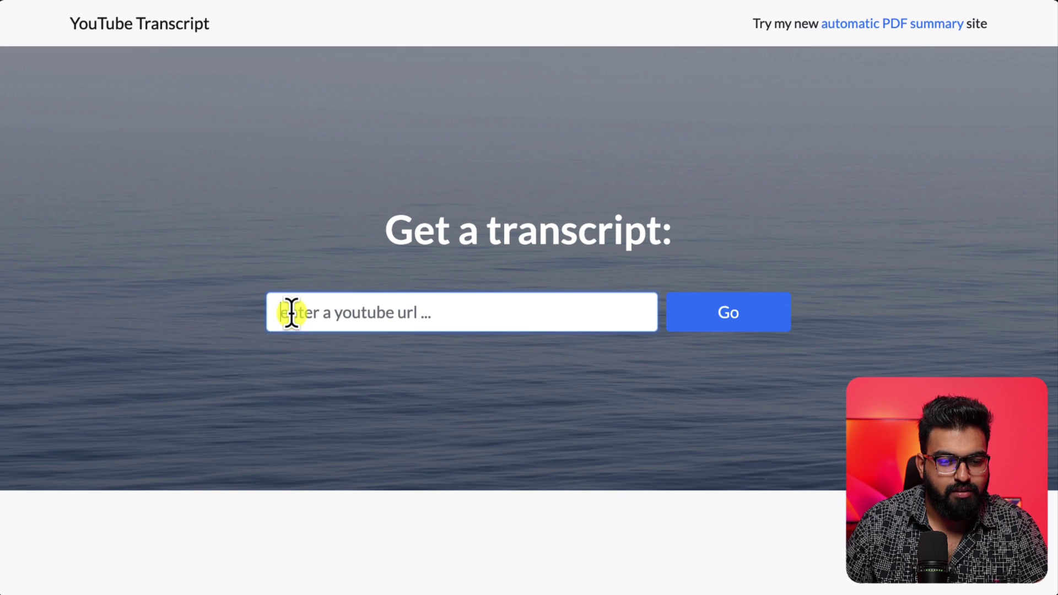
text(https://www.youtube.com/watch?v=AX3dEGjBg6w)
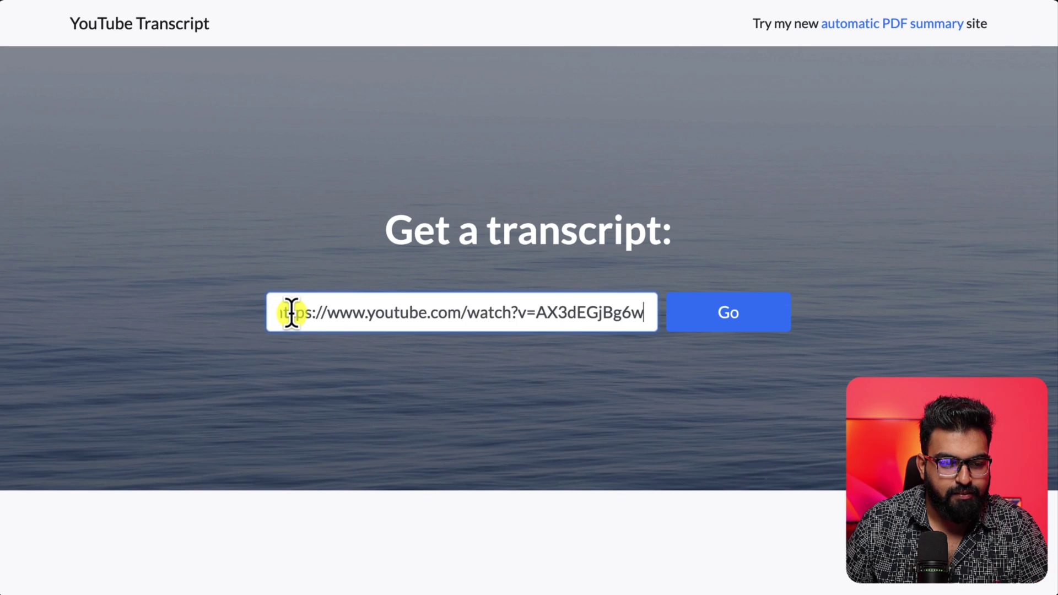
key(Return)
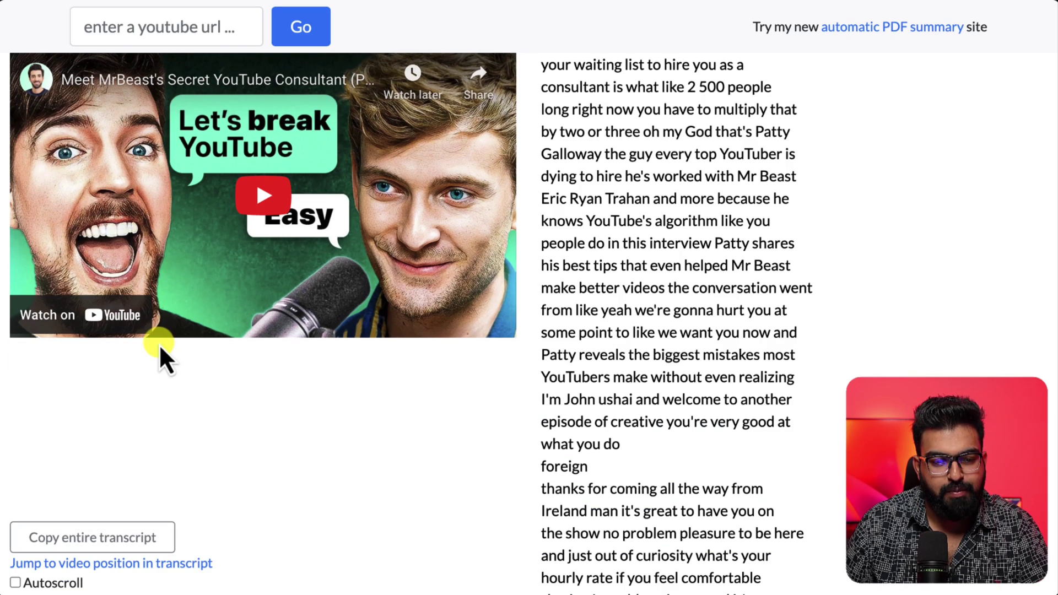
click(113, 533)
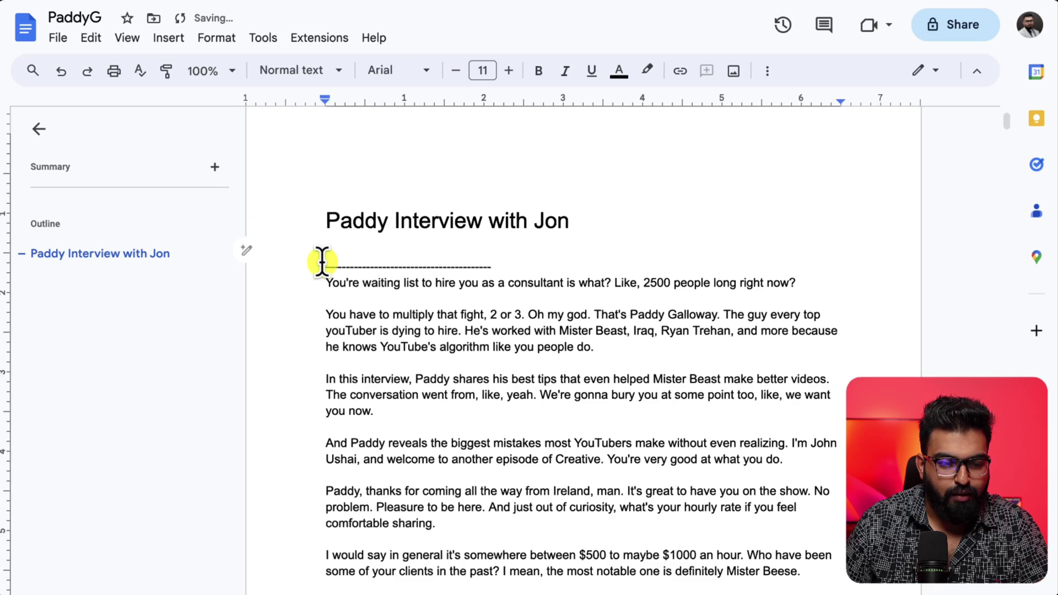
key(ctrl+v)
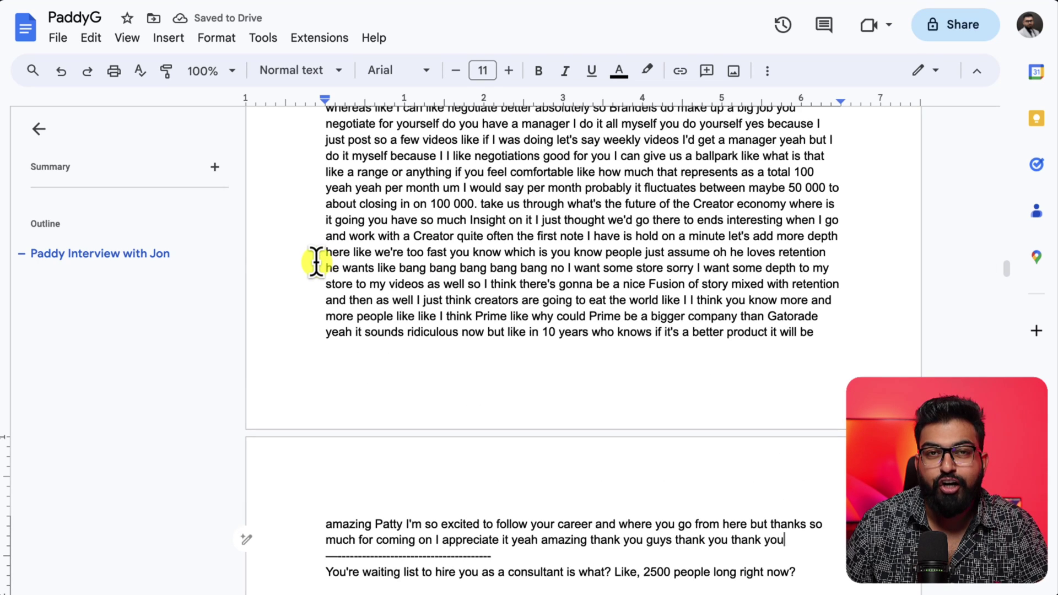
Scroll up and down through the PaddyG document to review both transcripts
scroll(316, 262, up, 2)
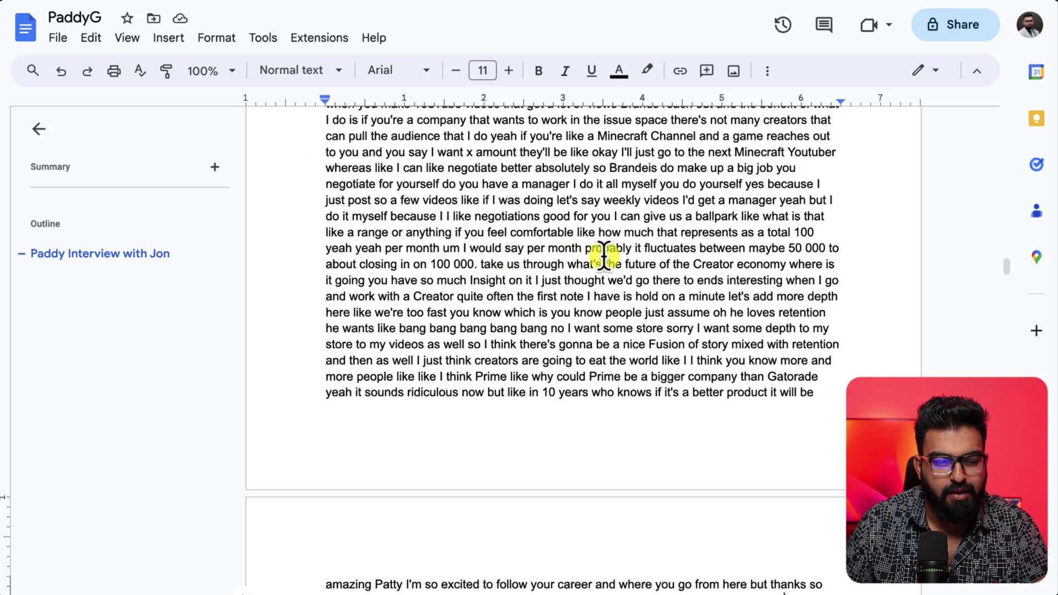
scroll(556, 265, up, 10)
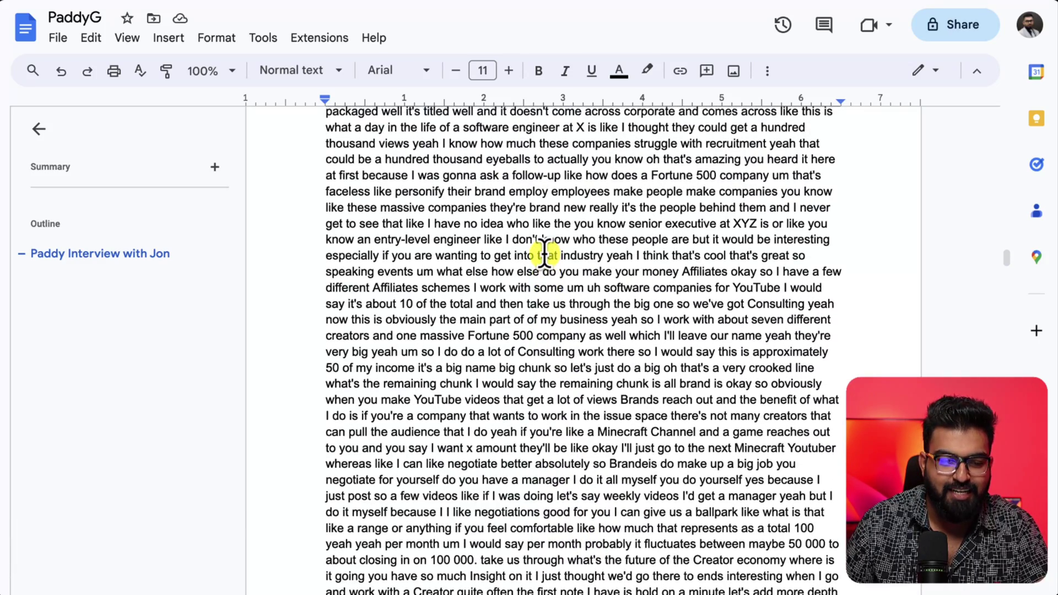
scroll(545, 256, down, 3)
scroll(545, 255, down, 5)
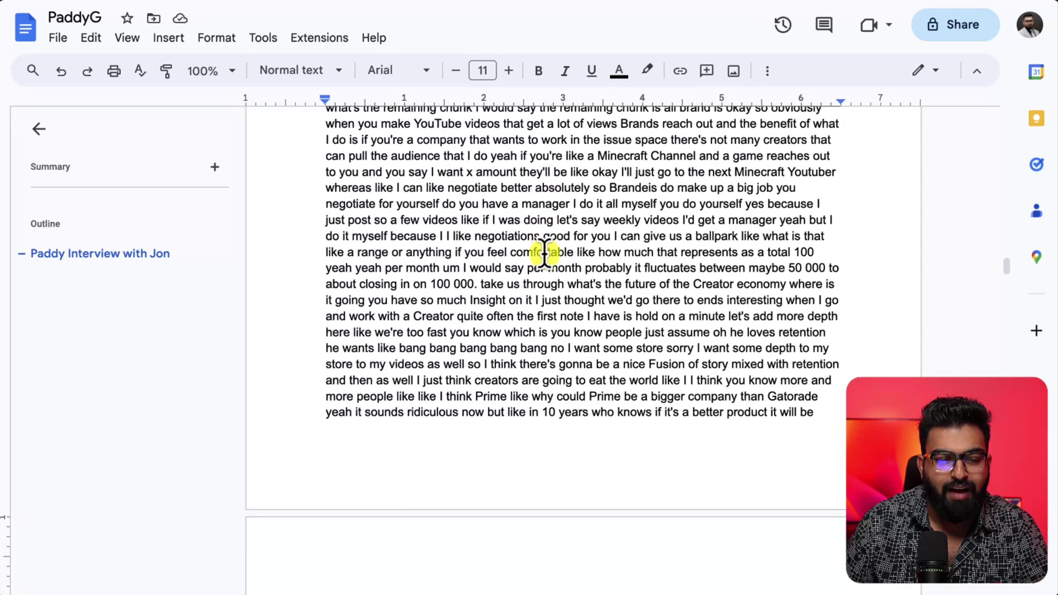
scroll(545, 255, down, 1)
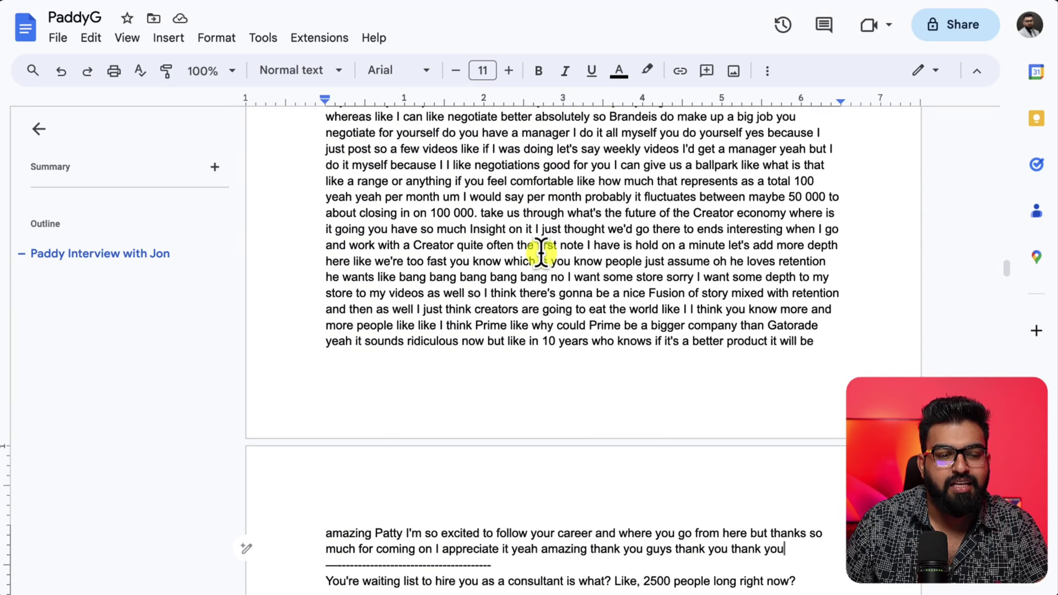
scroll(542, 252, down, 6)
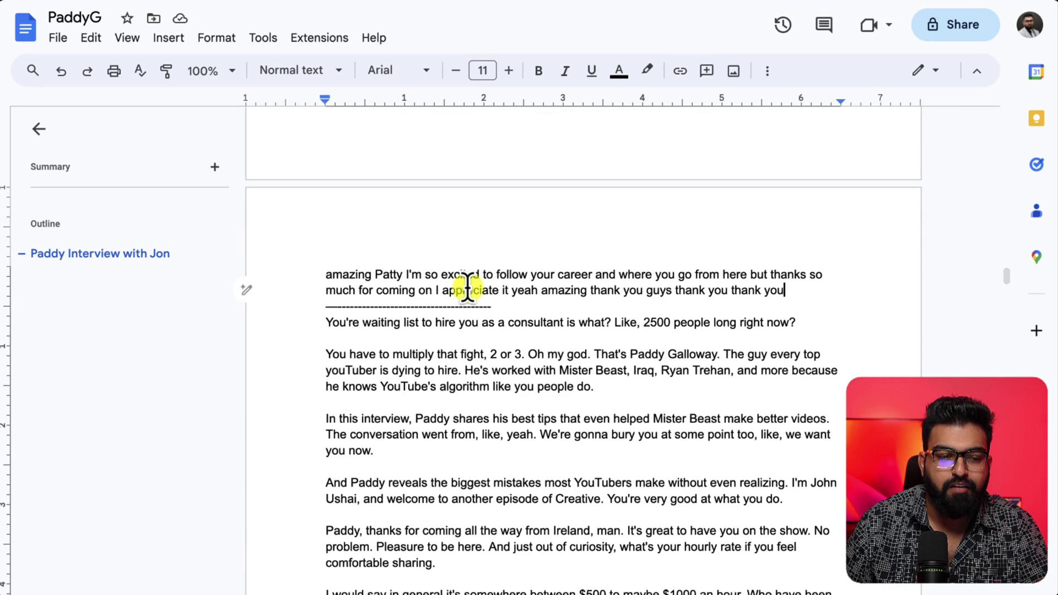
scroll(467, 286, down, 2)
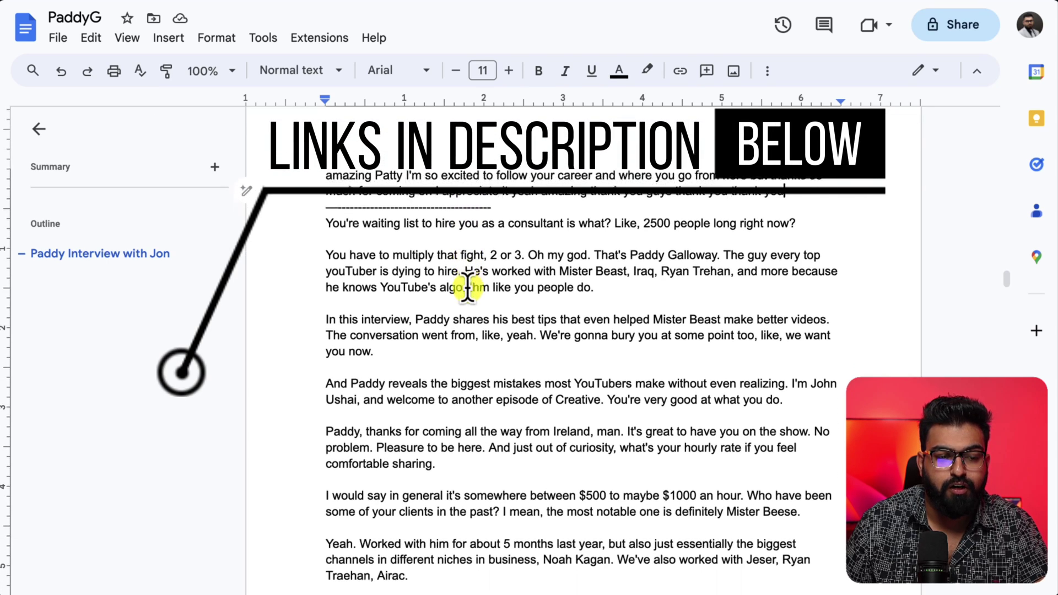
scroll(467, 286, down, 1)
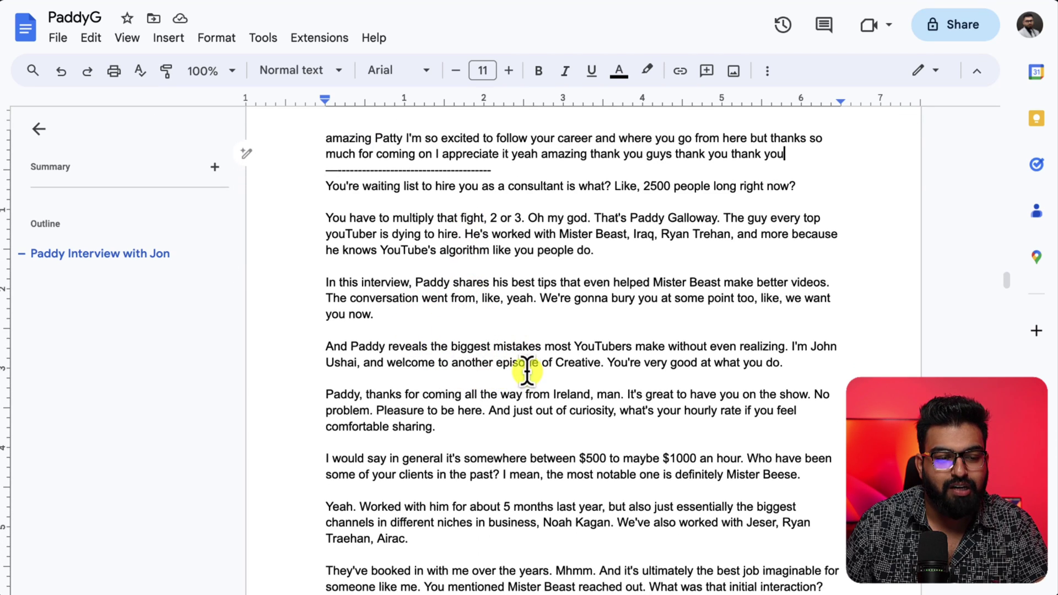
scroll(452, 158, up, 4)
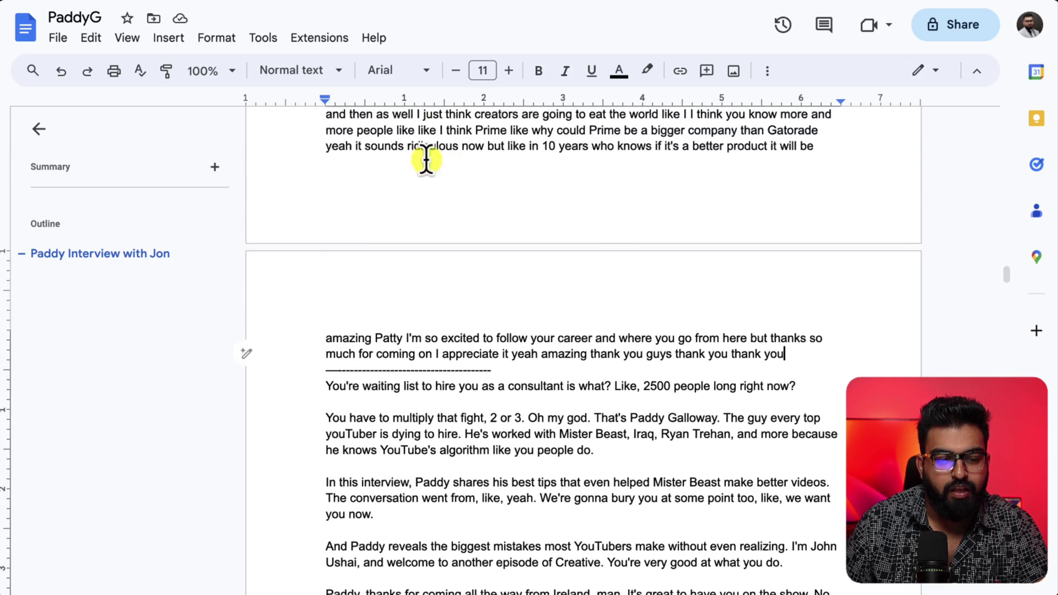
scroll(463, 381, down, 5)
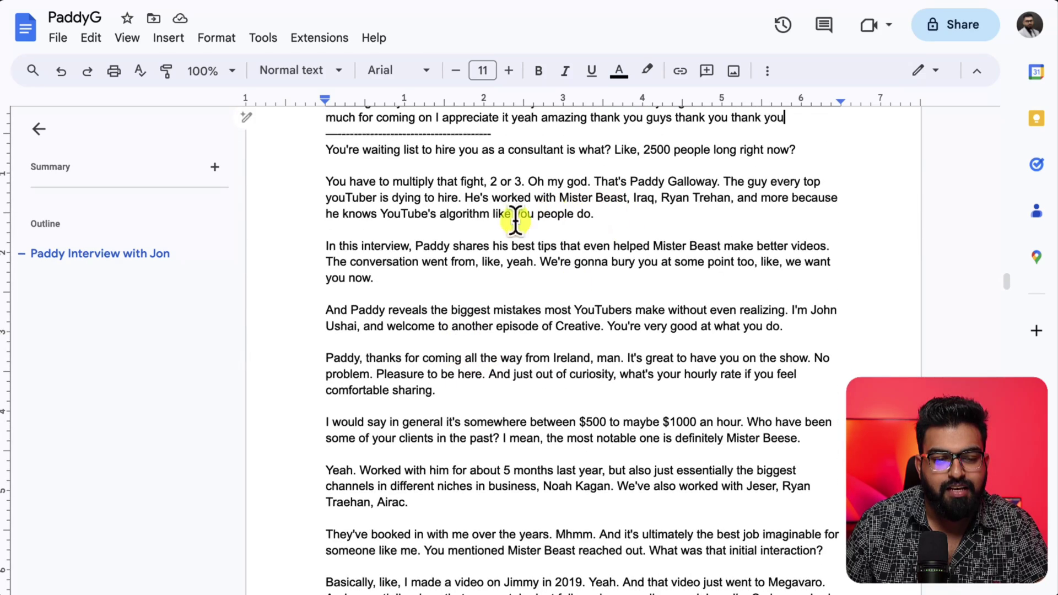
scroll(659, 325, down, 2)
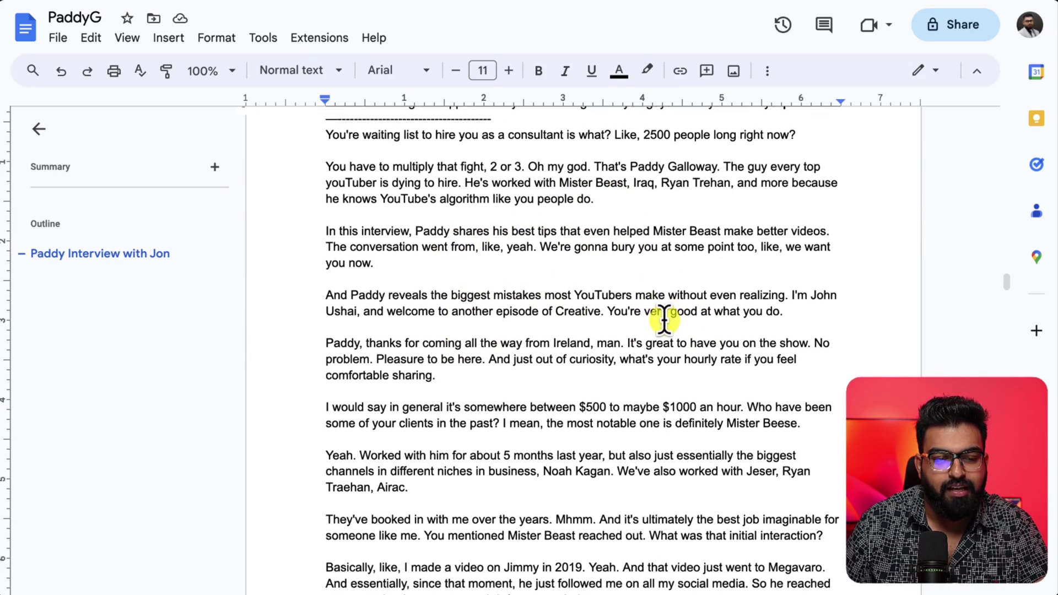
scroll(684, 336, down, 6)
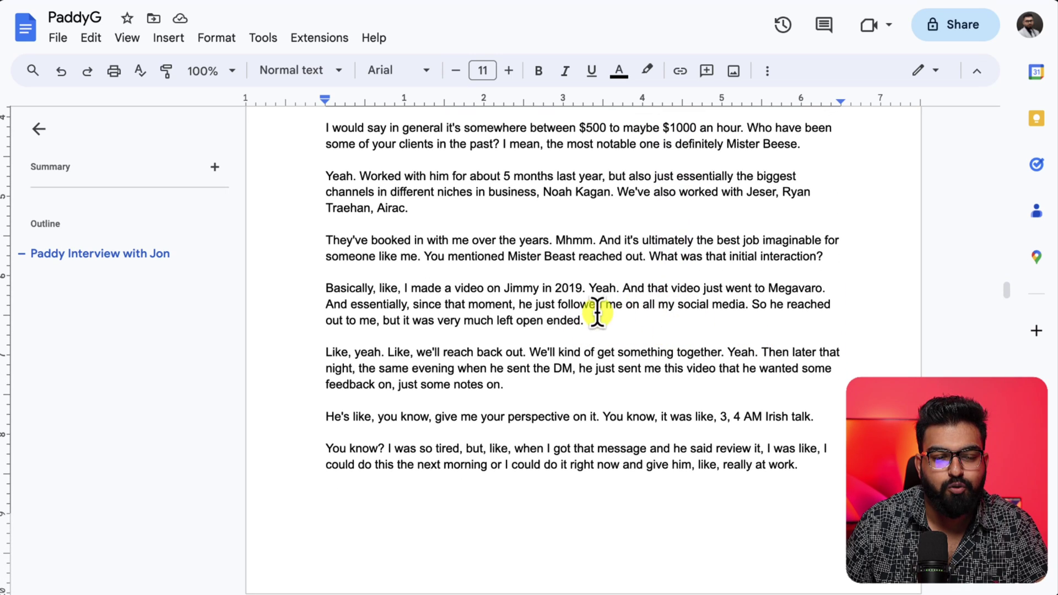
scroll(658, 313, down, 3)
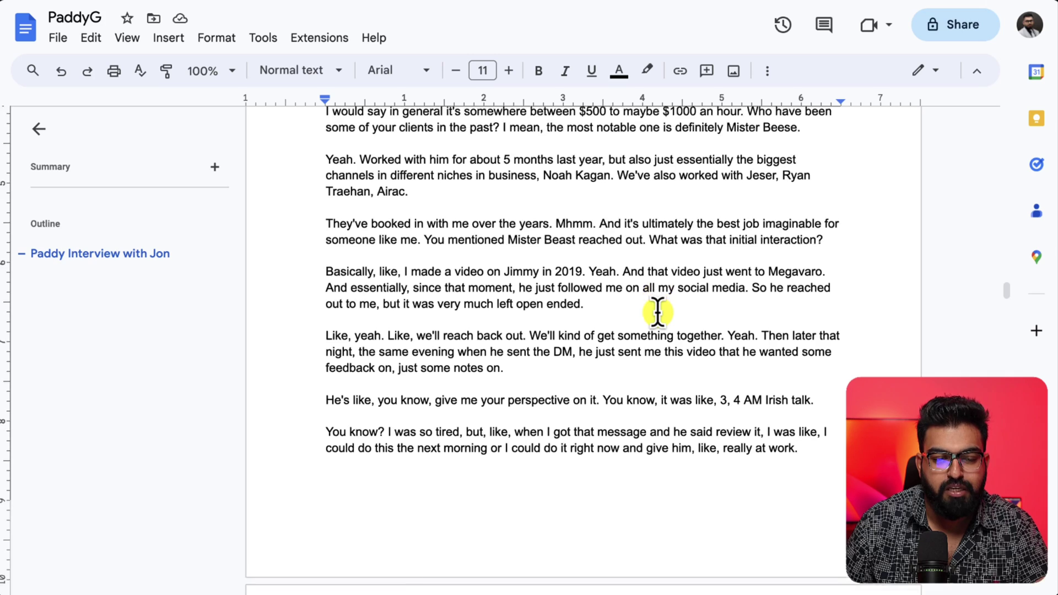
scroll(657, 313, down, 8)
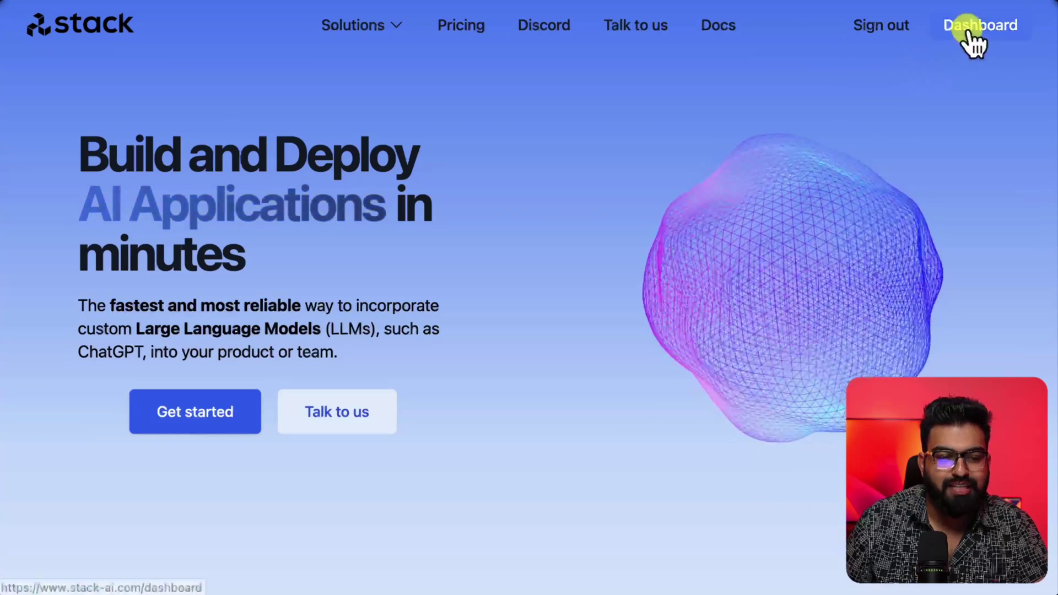
Open the Simple Chatbot project and browse its LLMs, Data Loaders and Vector Stores node lists
click(972, 27)
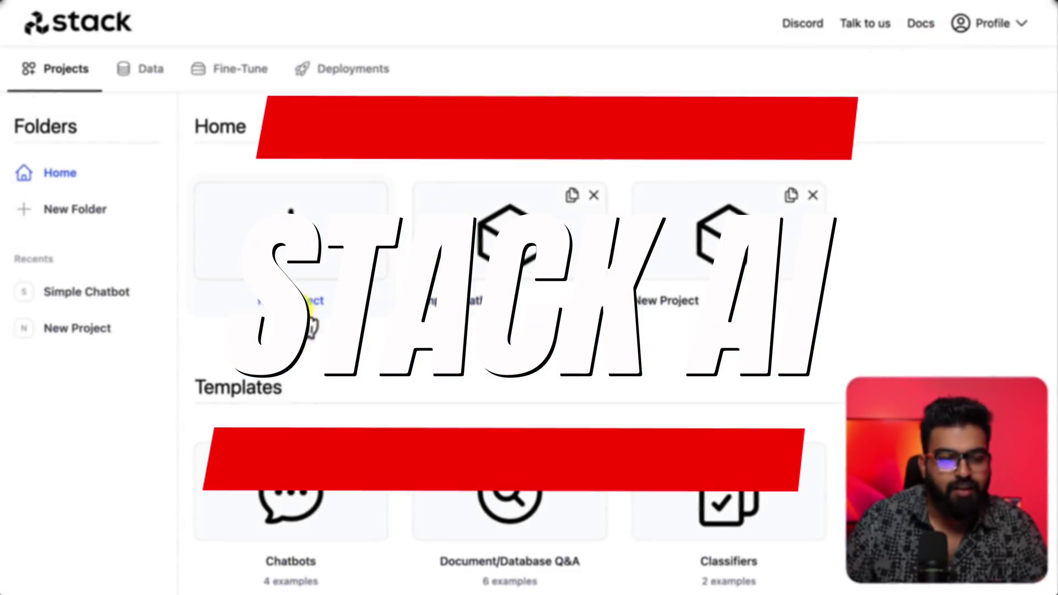
click(528, 265)
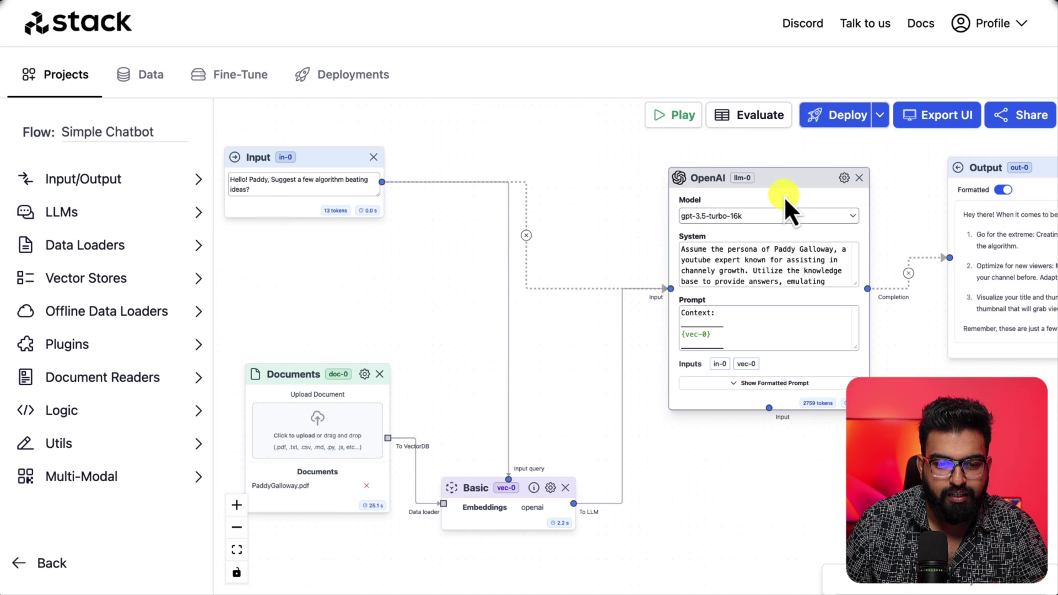
click(157, 213)
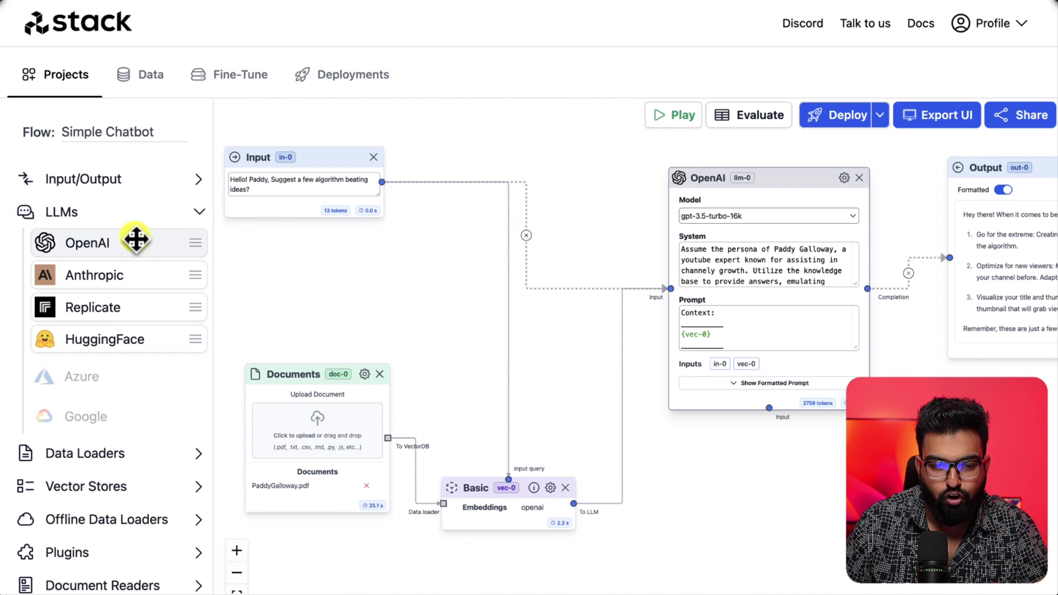
click(134, 213)
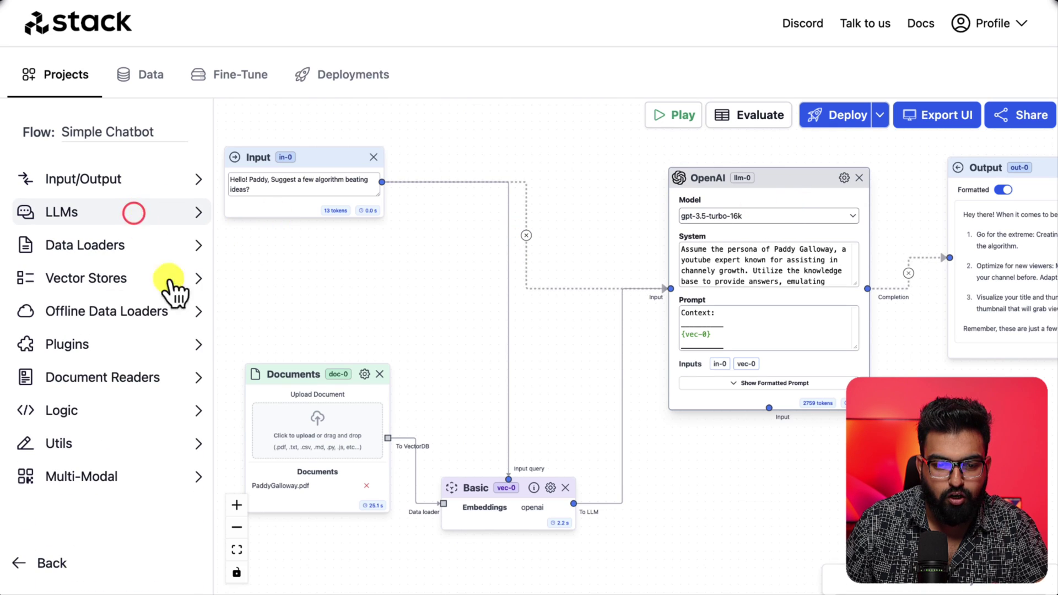
click(87, 238)
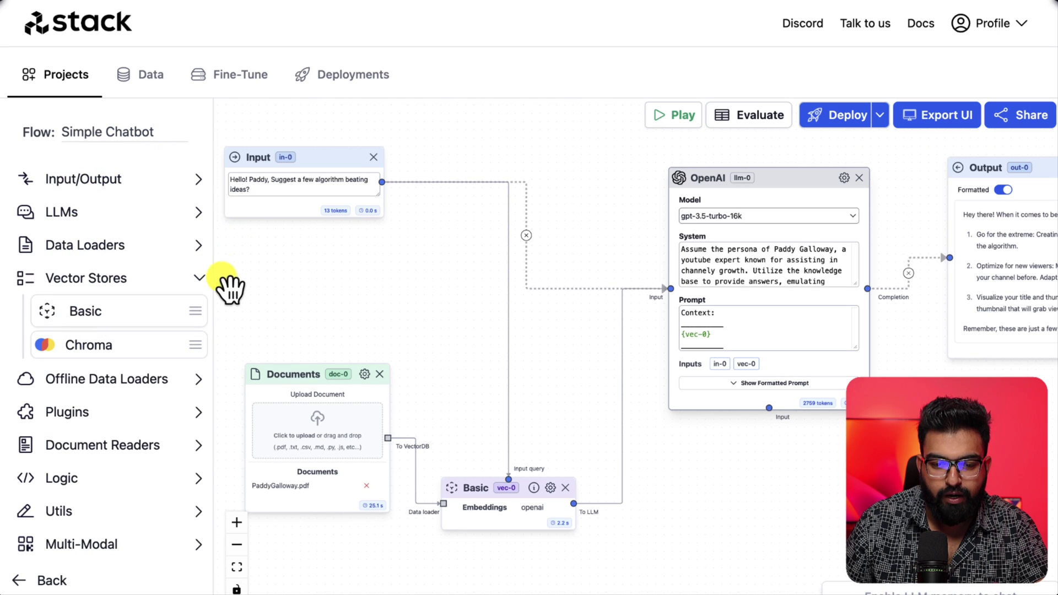
click(187, 278)
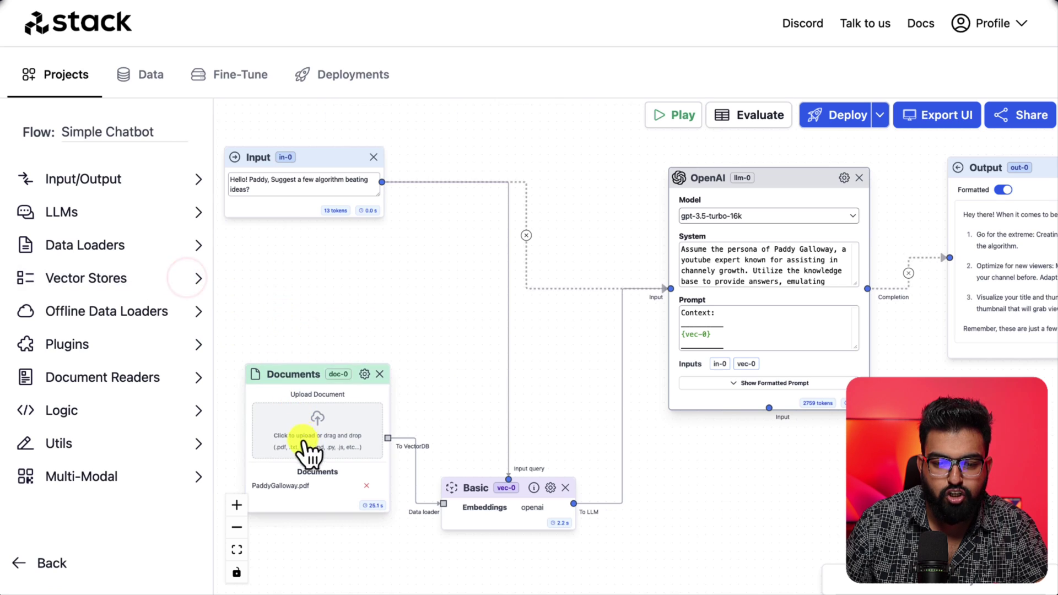
Open PaddyGalloway.pdf and page through the PaddyBreakdown transcript
click(292, 490)
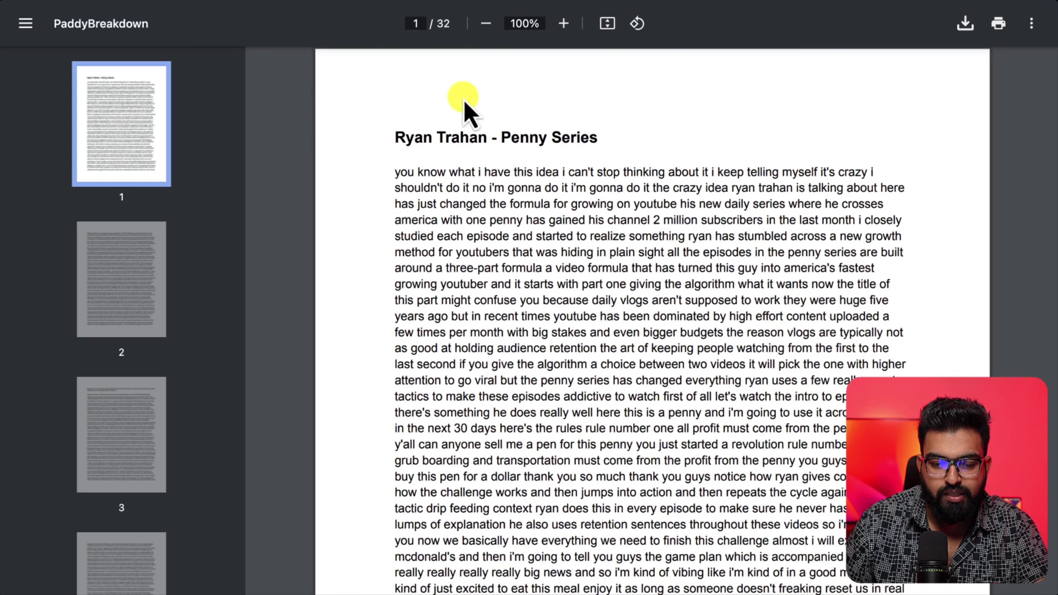
scroll(510, 137, down, 20)
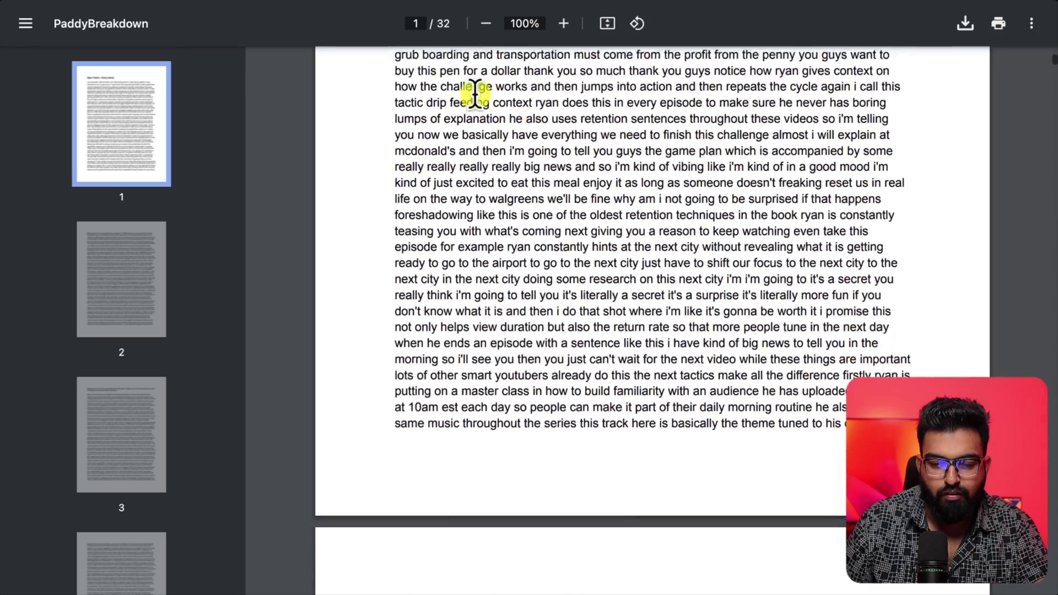
scroll(555, 354, down, 10)
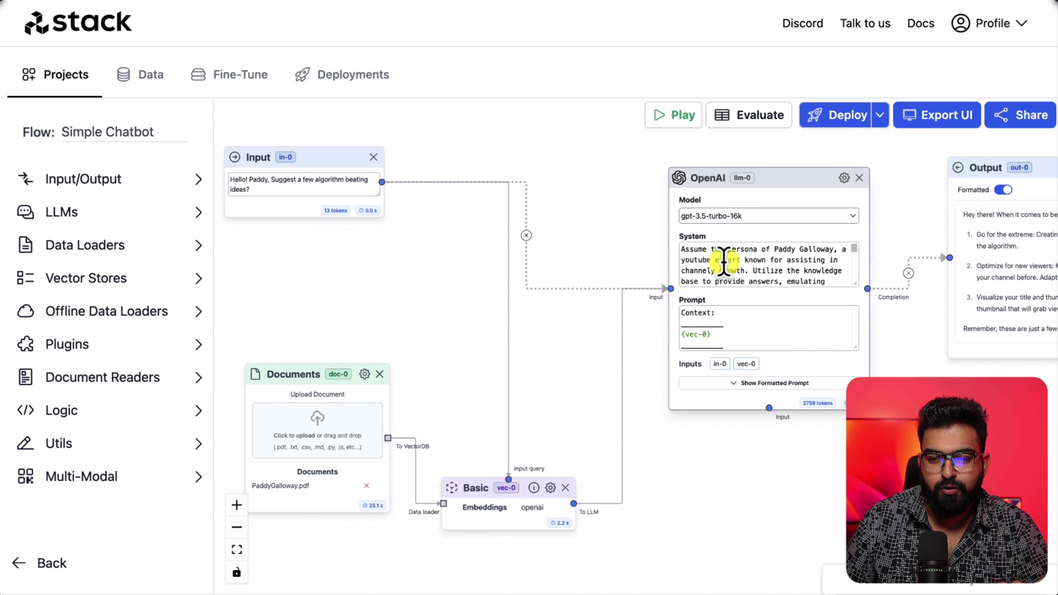
click(366, 376)
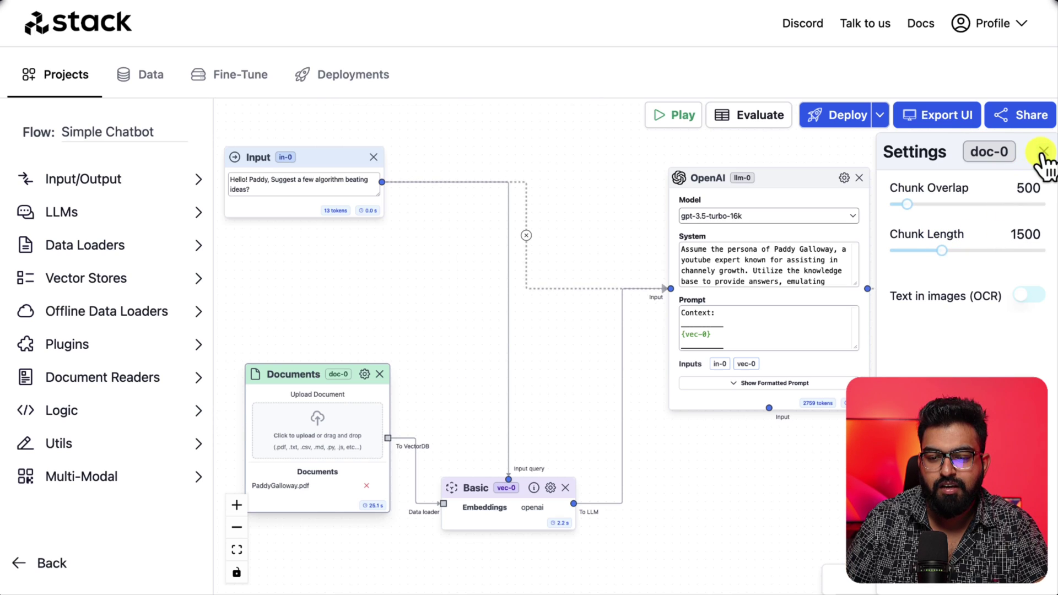
click(551, 487)
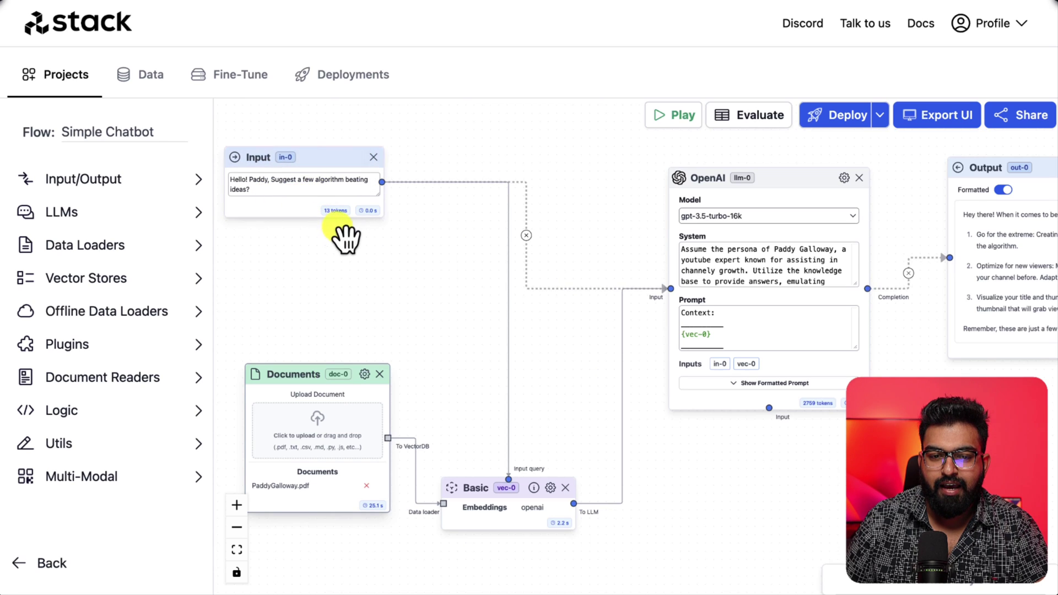
click(550, 488)
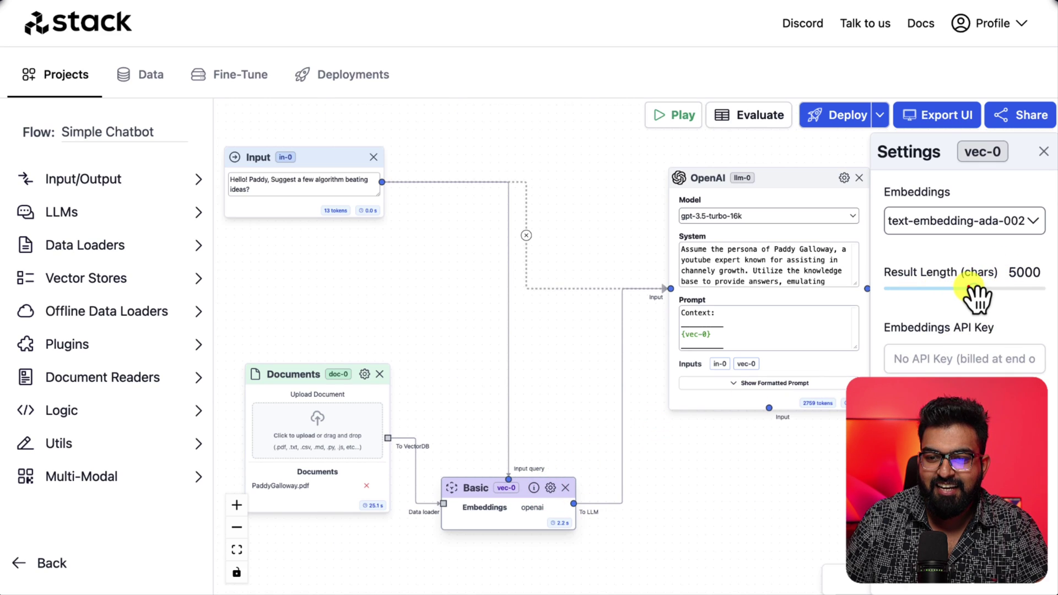
drag(976, 298, 982, 277)
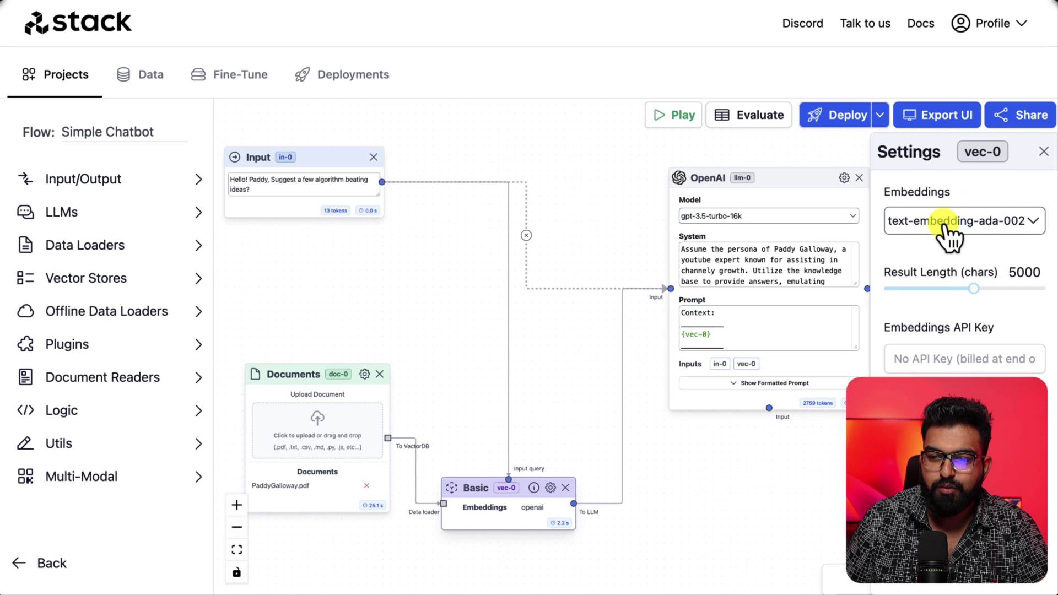
click(1040, 156)
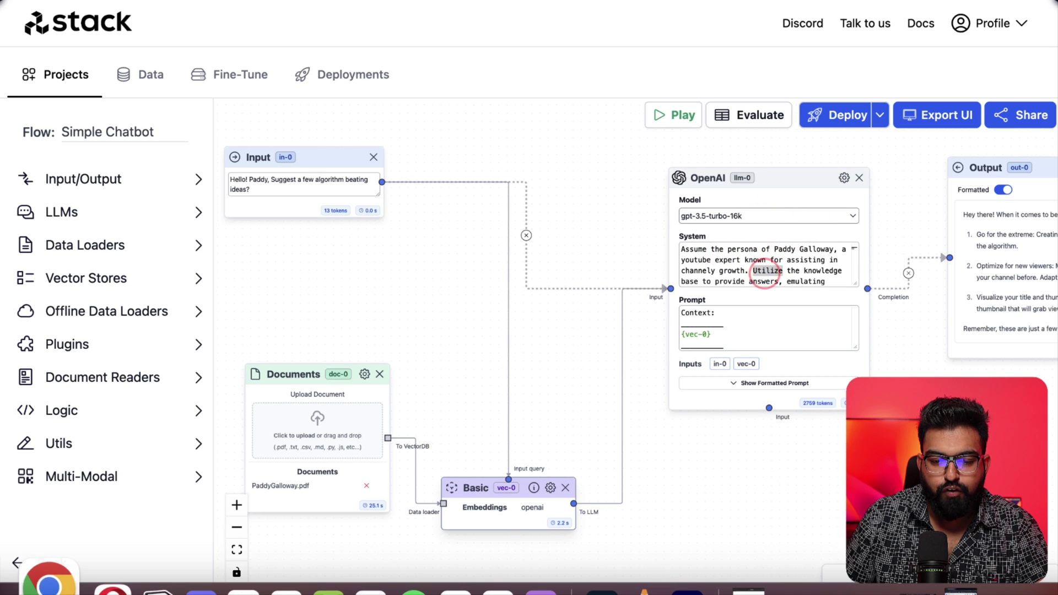
Copy the whole persona note from Notes and paste it as the OpenAI node's system prompt
click(33, 578)
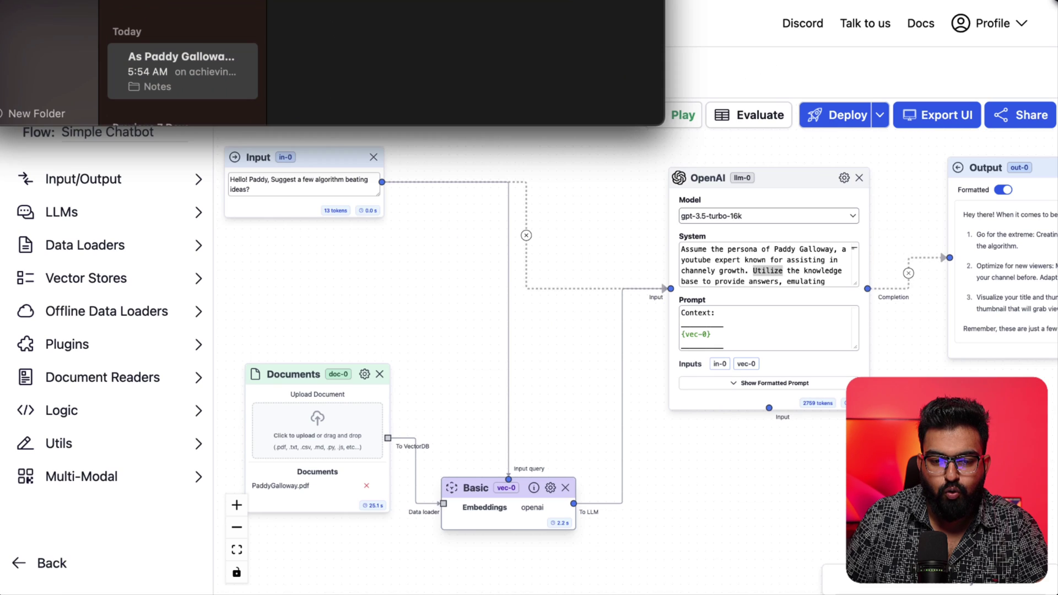
key(super+a)
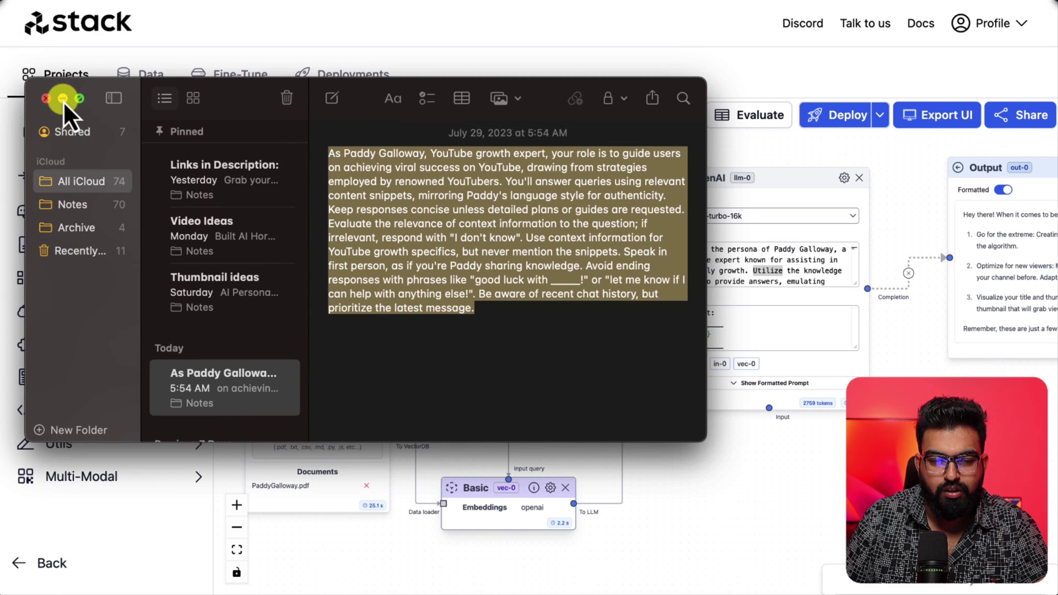
click(63, 99)
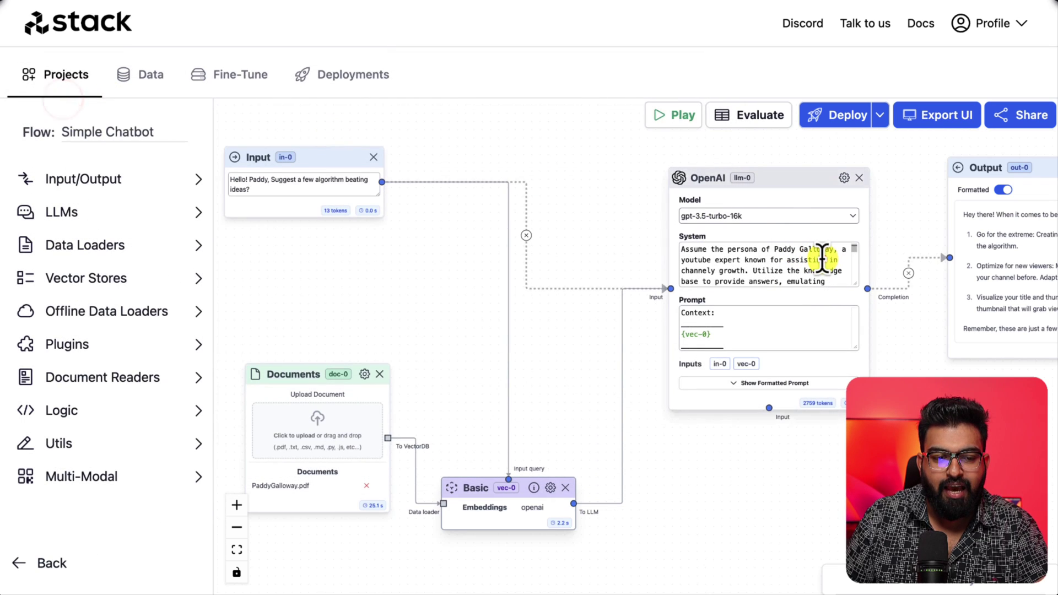
click(821, 259)
key(super+a)
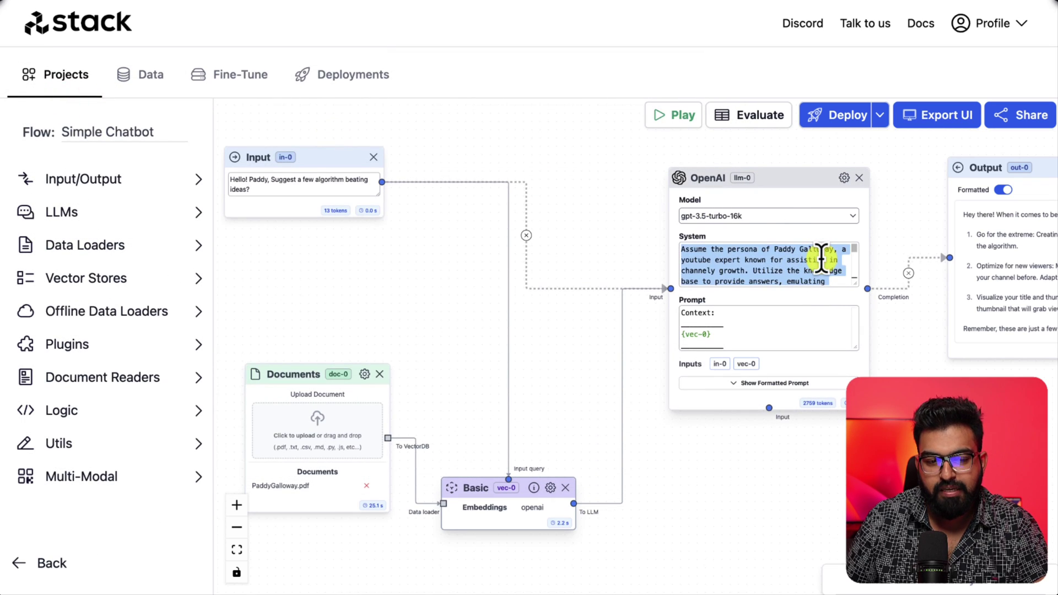
key(super+v)
scroll(822, 259, up, 10)
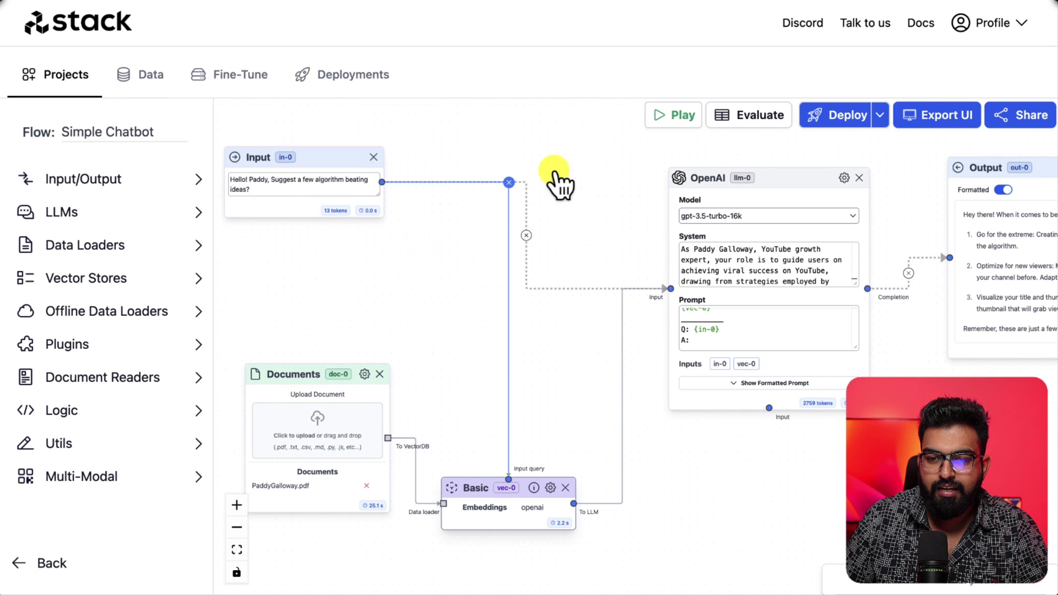
Deploy the Simple Chatbot flow and pan the canvas to review its nodes and output
click(858, 126)
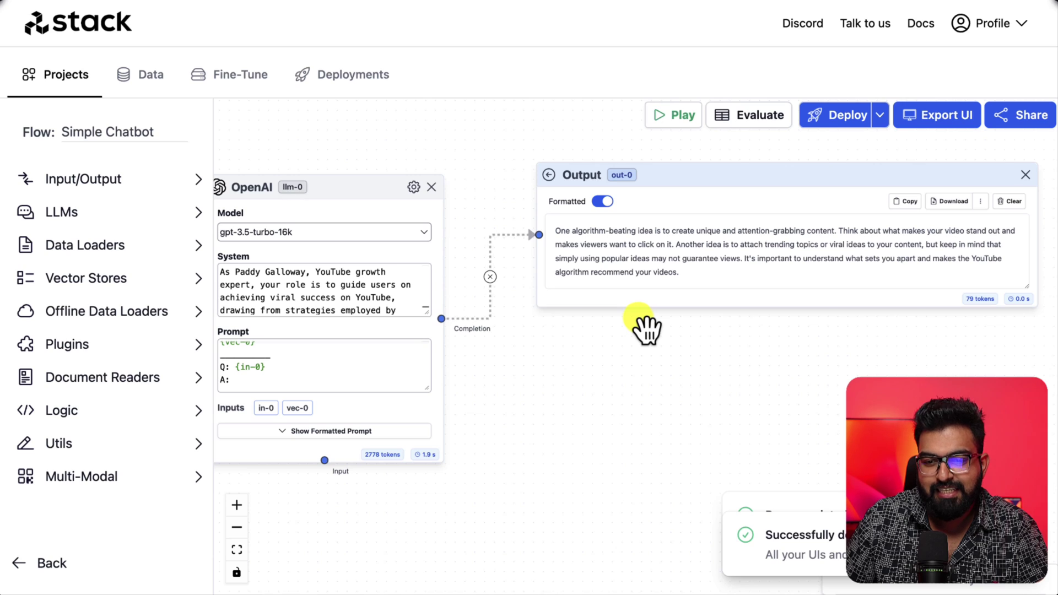
scroll(644, 330, down, 2)
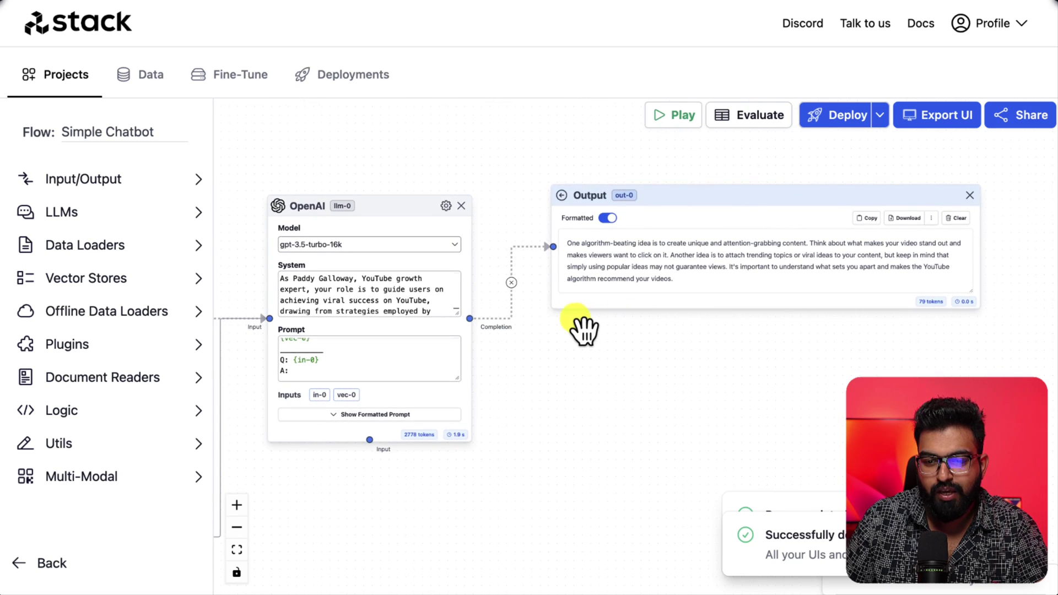
drag(544, 349, 1056, 309)
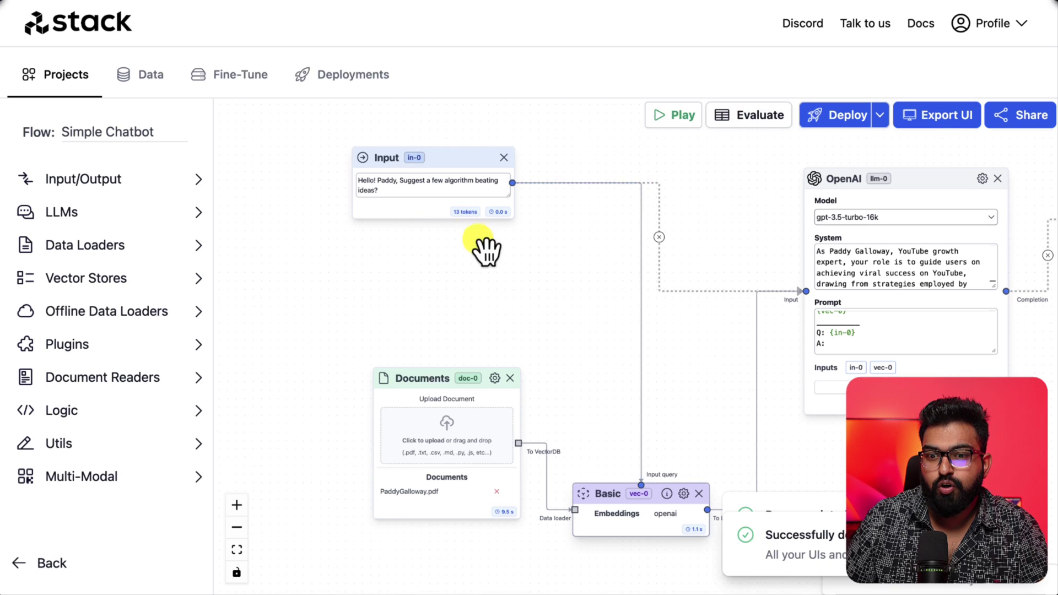
drag(756, 155, 501, 167)
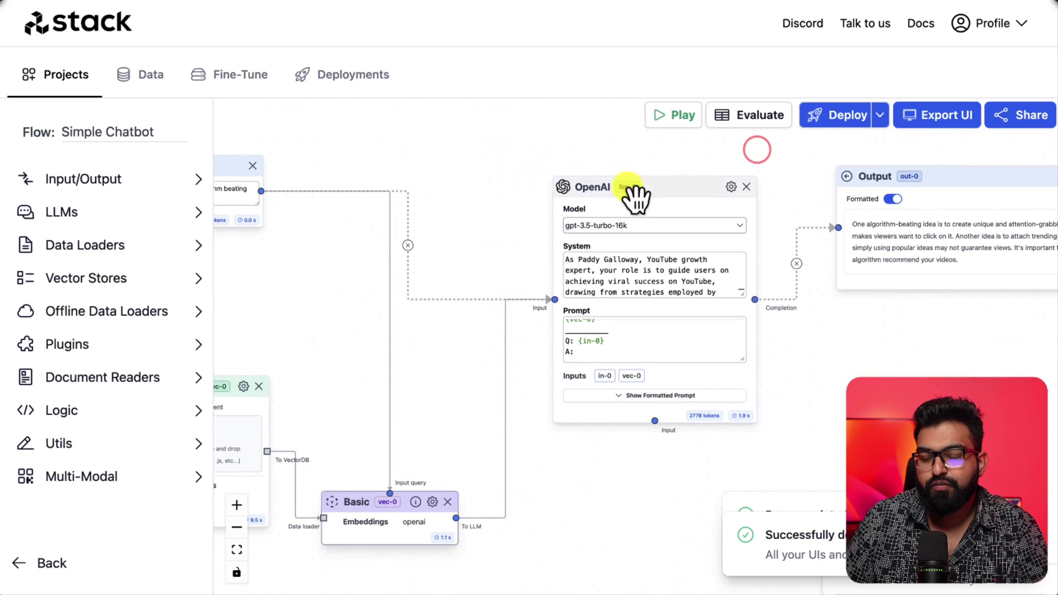
click(731, 188)
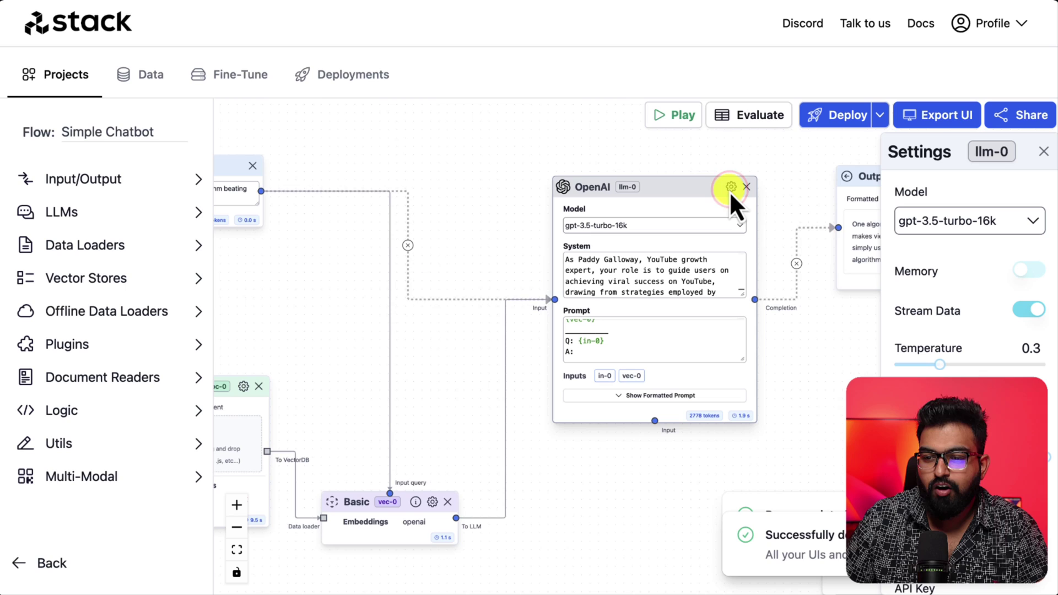
scroll(984, 349, down, 1)
scroll(984, 349, down, 1)
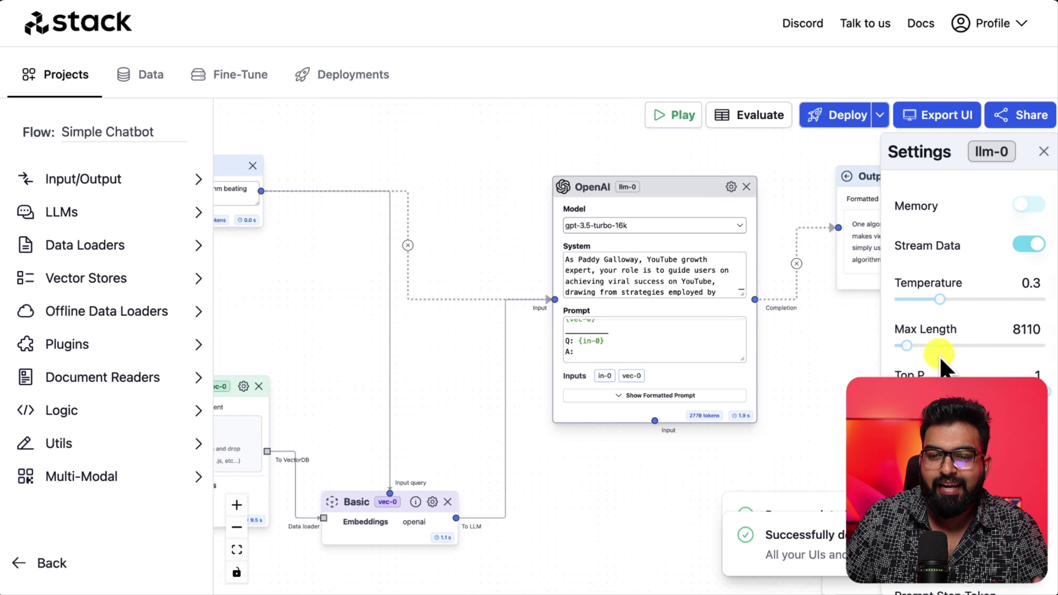
scroll(940, 355, up, 2)
click(929, 375)
drag(929, 376, 697, 390)
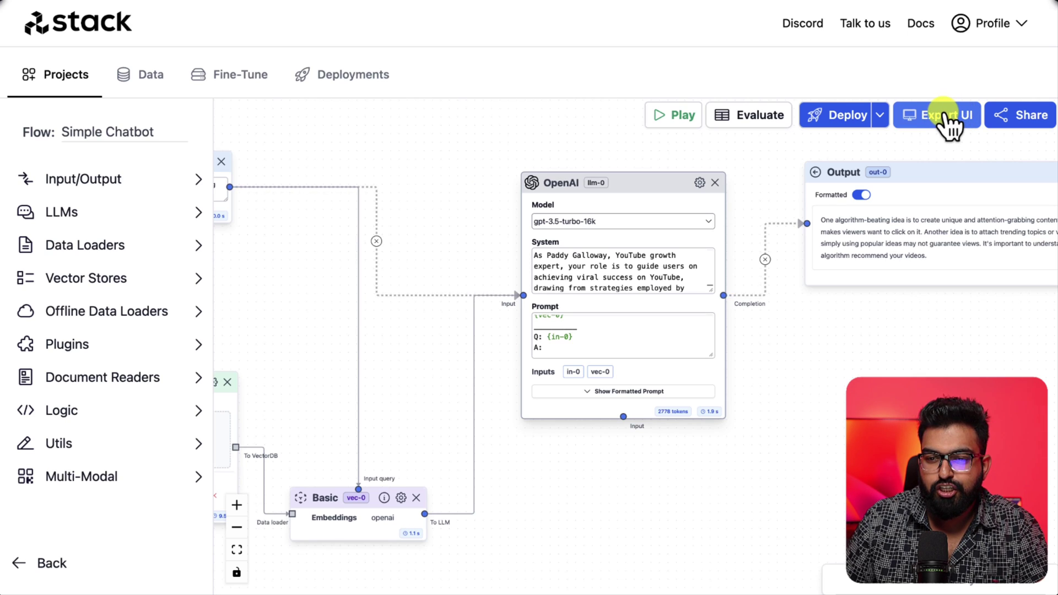
Show the Simple Chatbot's API end-point code sample in JavaScript
click(385, 72)
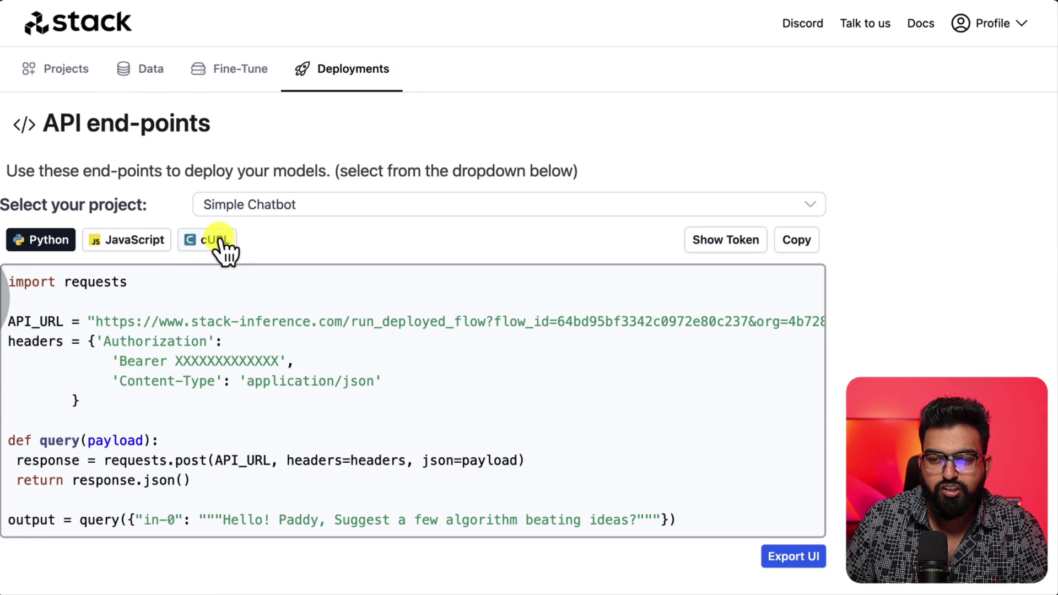
click(112, 238)
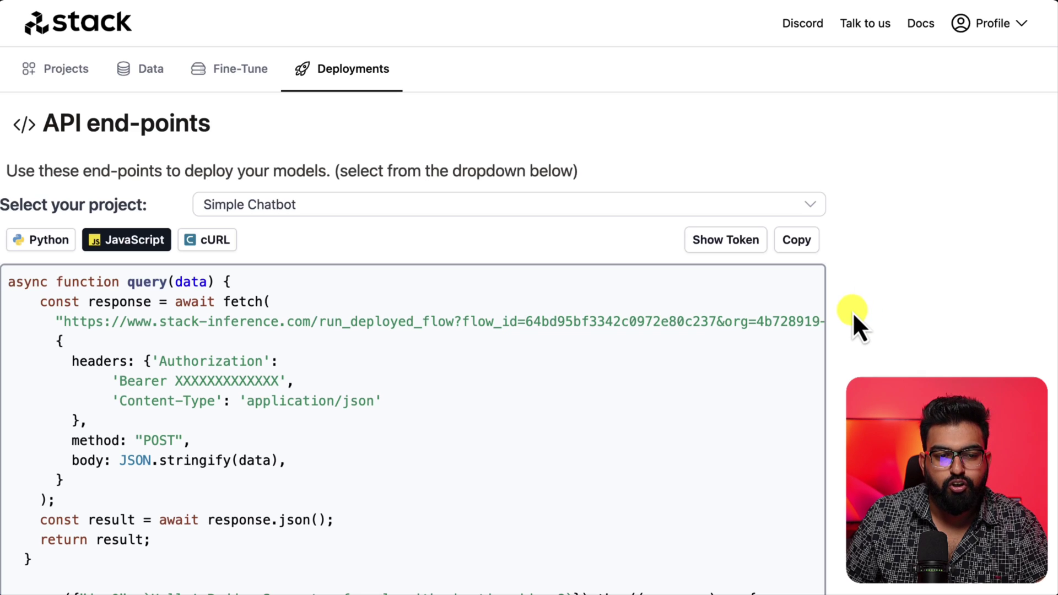
scroll(852, 312, down, 3)
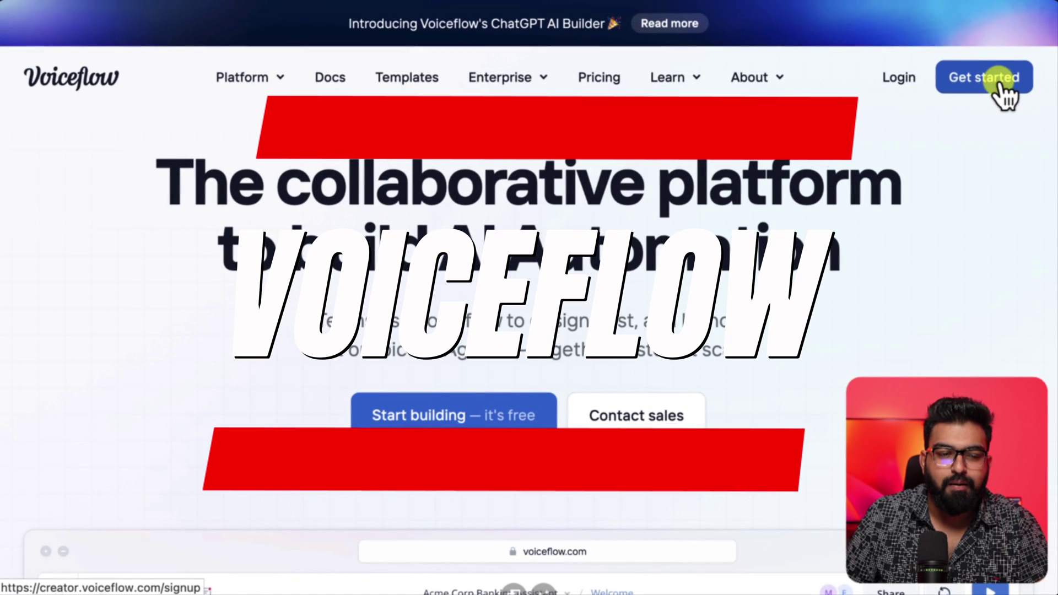
Create a new AI assistant named 'ytbot' on the Web Chat channel
click(953, 87)
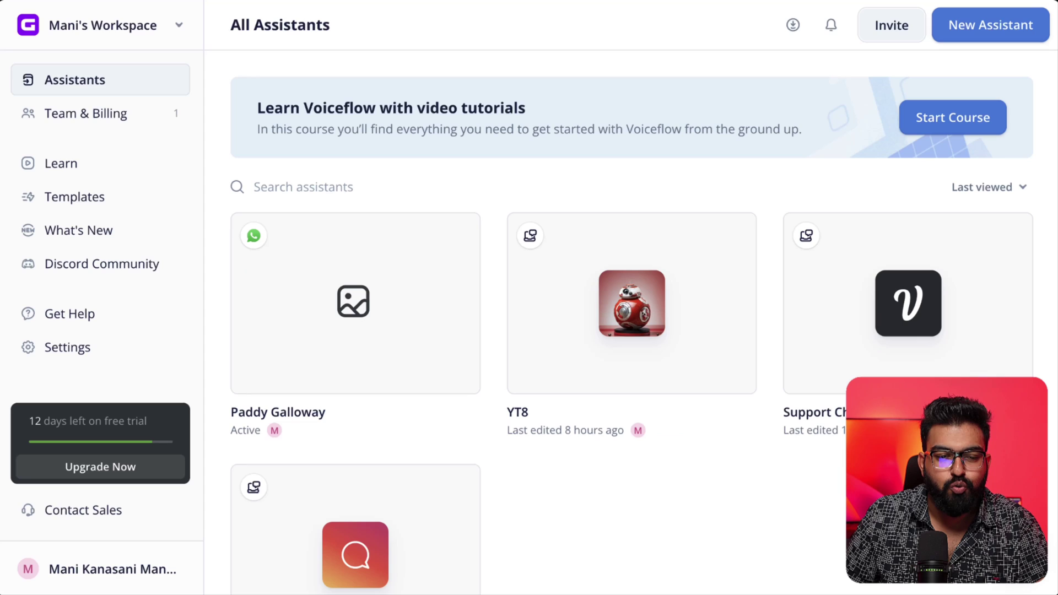
click(997, 37)
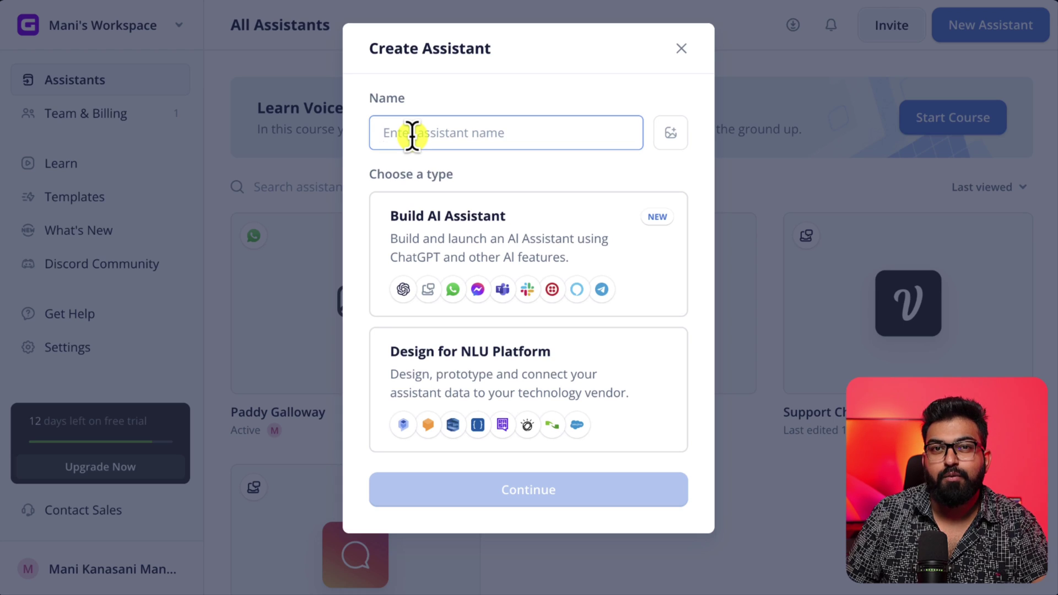
text(yt)
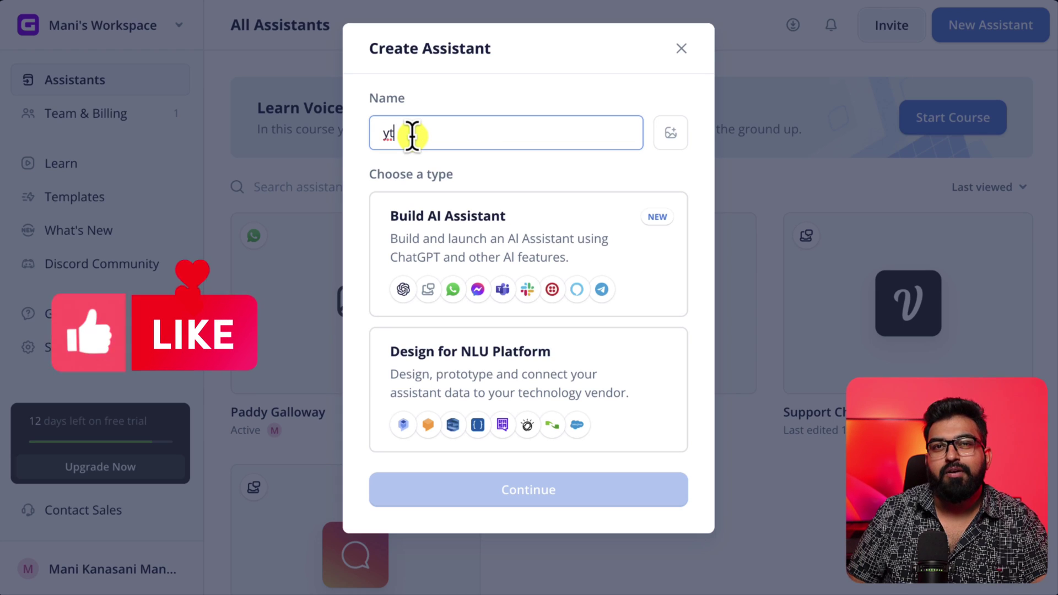
text(bot)
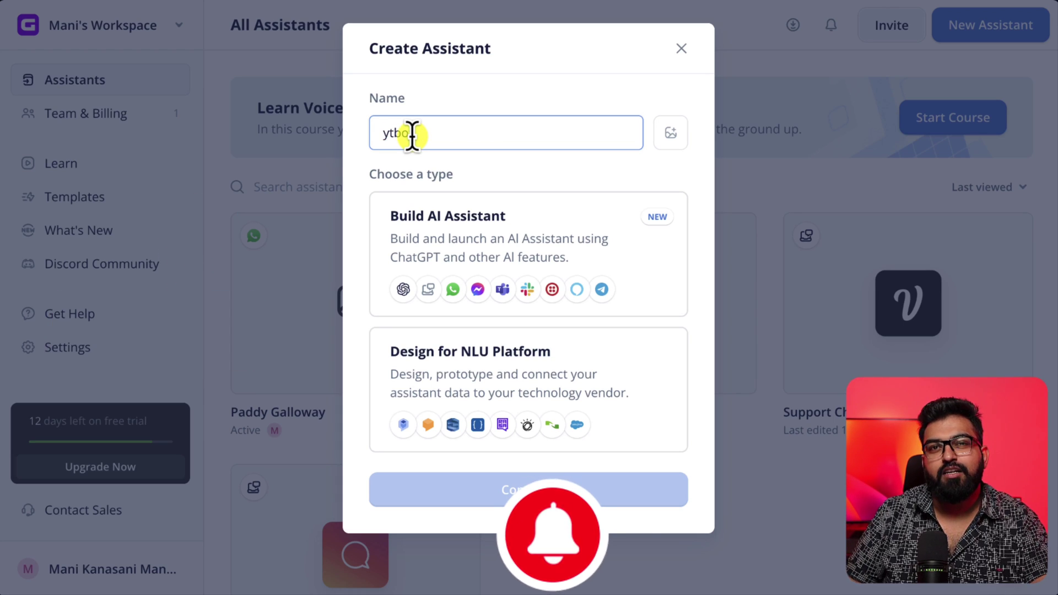
click(474, 241)
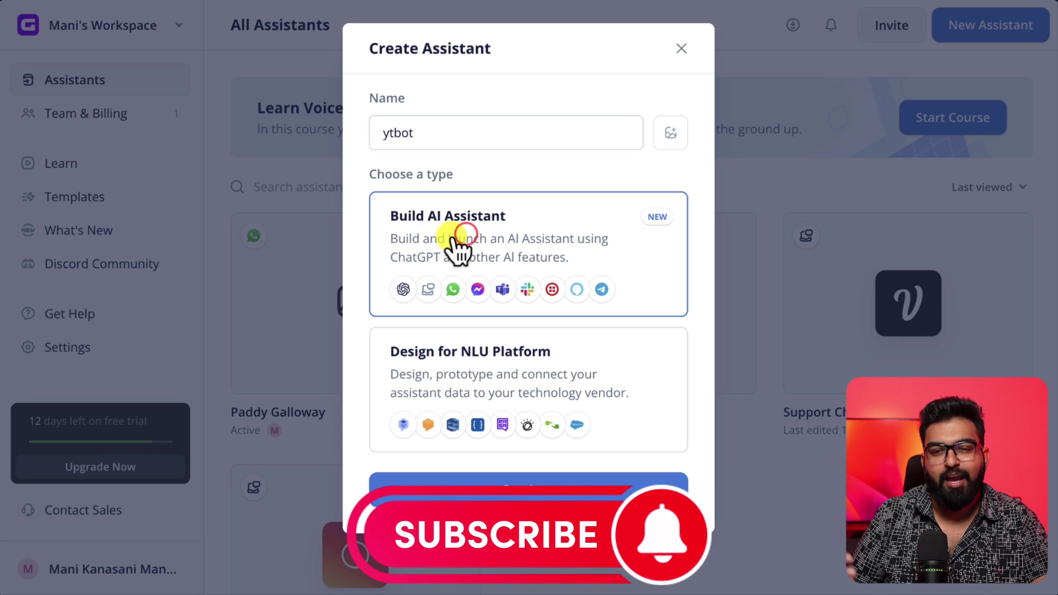
click(529, 493)
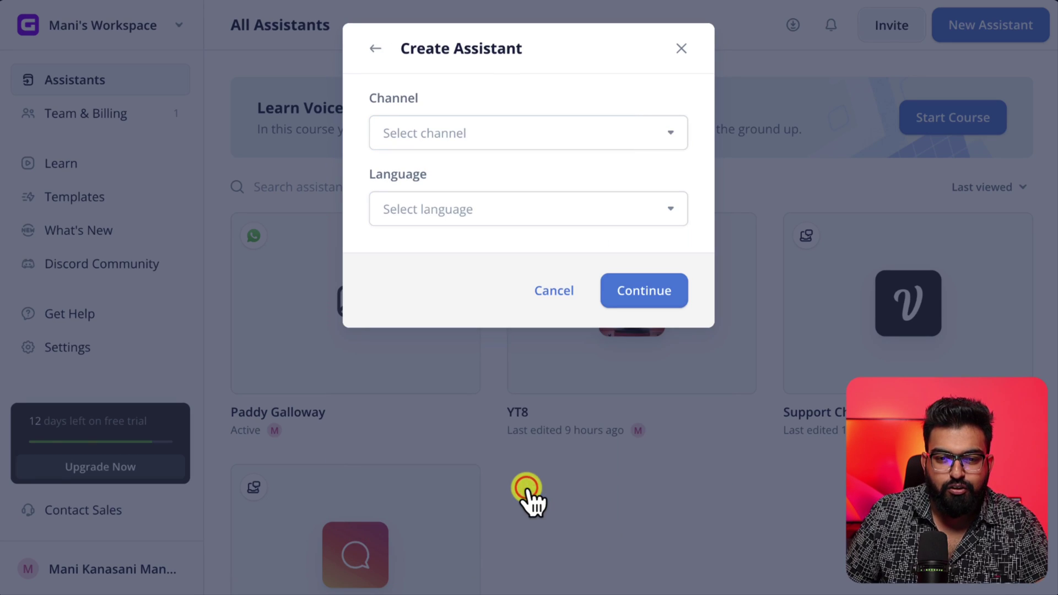
click(463, 134)
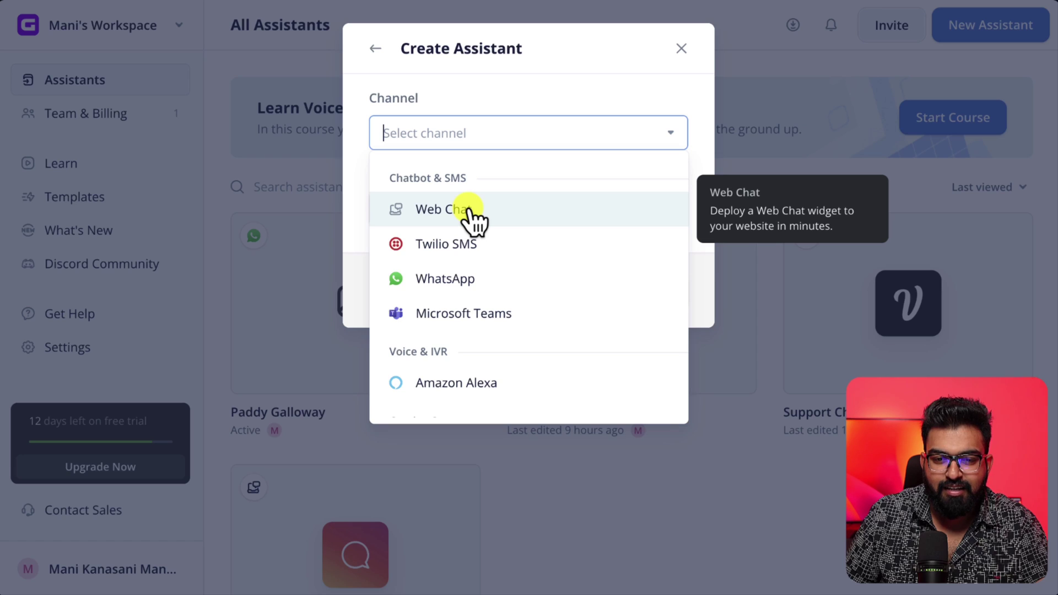
click(468, 213)
click(493, 208)
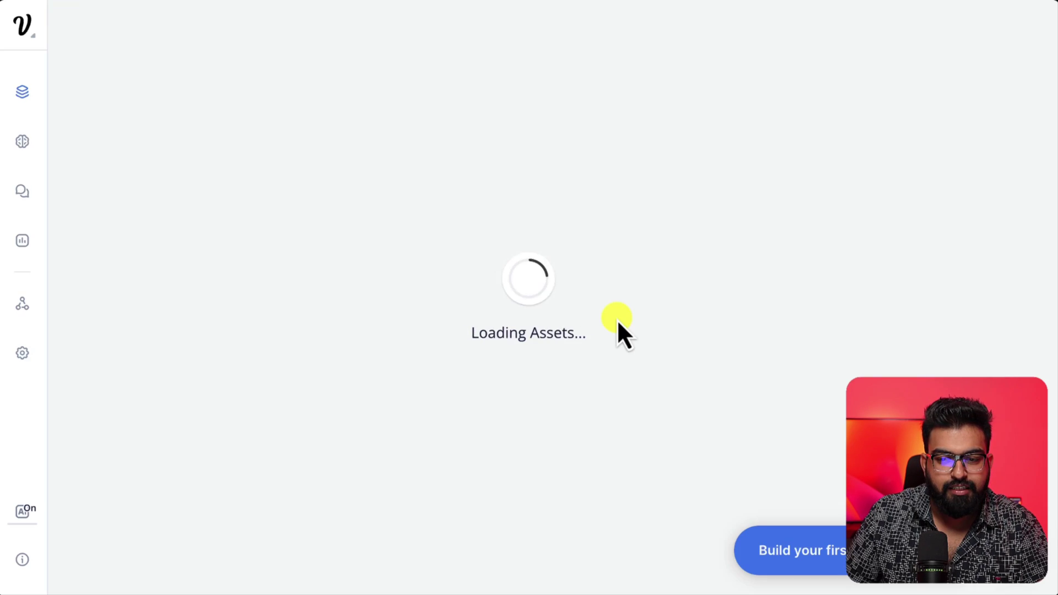
Delete the template blocks and connect Start to a new Text block saying 'Hey'
drag(996, 428, 483, 69)
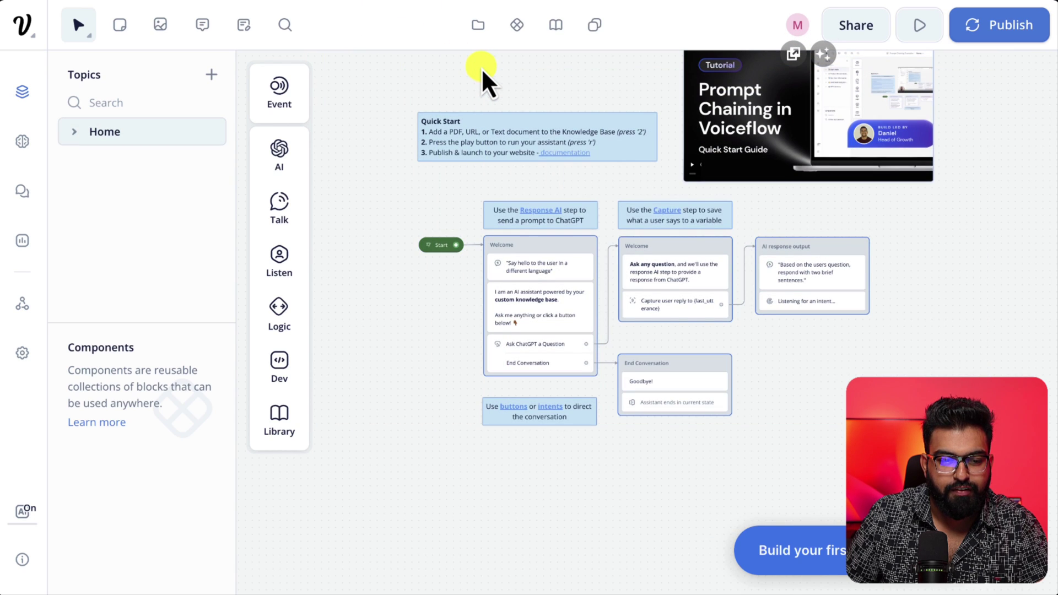
key(Delete)
mouse_move(279, 313)
drag(348, 315, 529, 222)
mouse_move(559, 238)
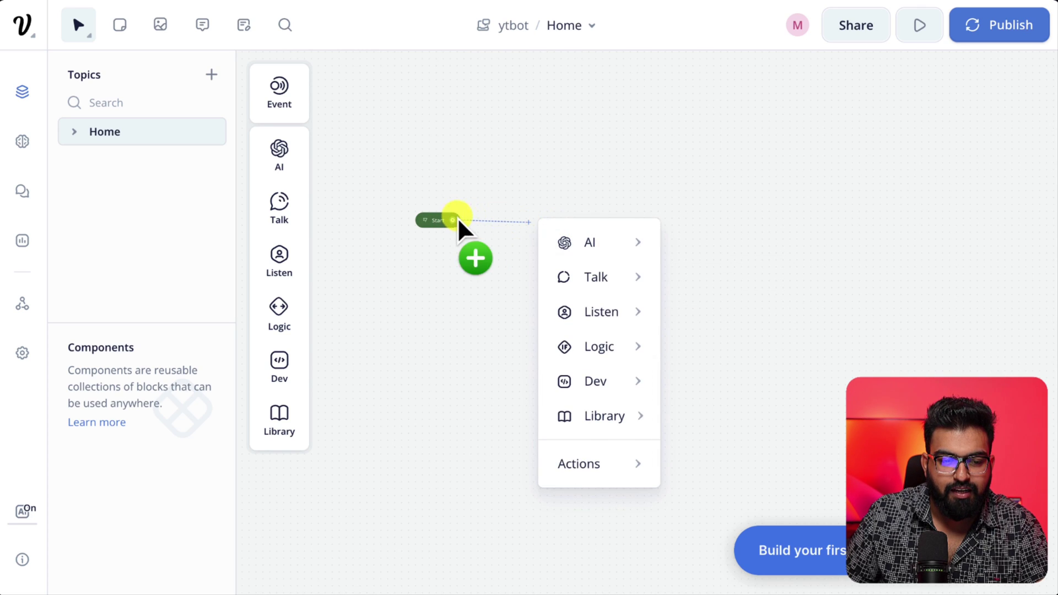
mouse_move(593, 279)
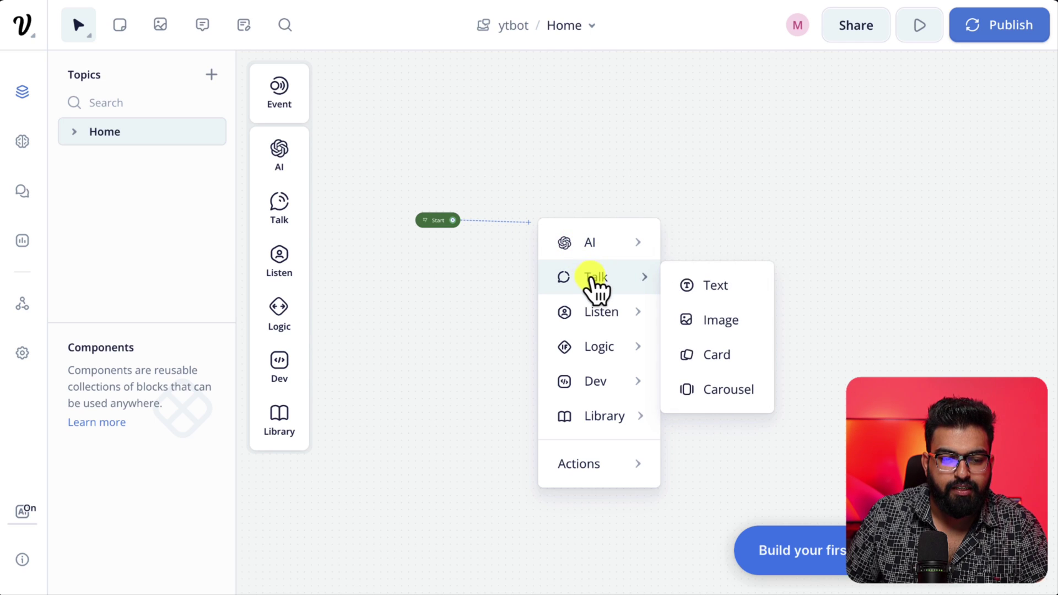
click(695, 288)
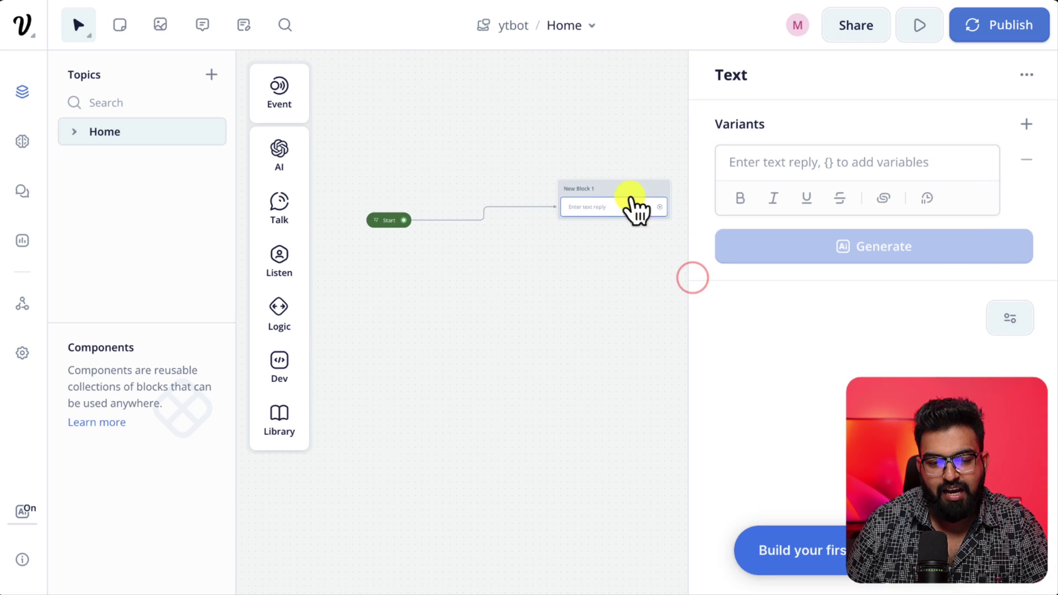
click(709, 170)
text(Hey)
click(343, 189)
mouse_move(283, 275)
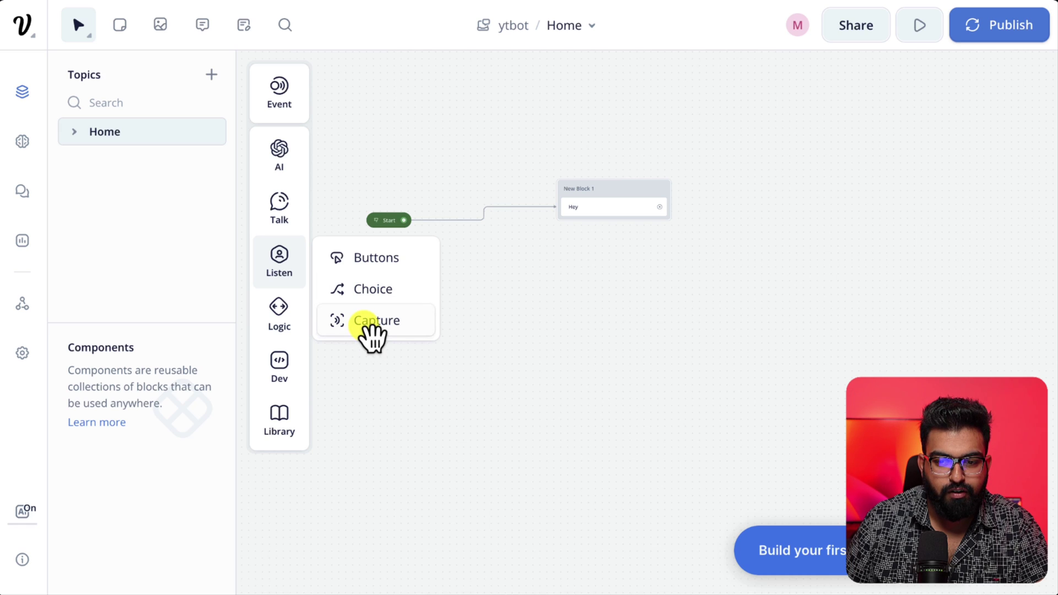
Add a Capture step to New Block 1 that saves the user's reply into a new {question} variable
mouse_move(371, 332)
mouse_down()
mouse_move(583, 276)
mouse_move(627, 240)
mouse_up()
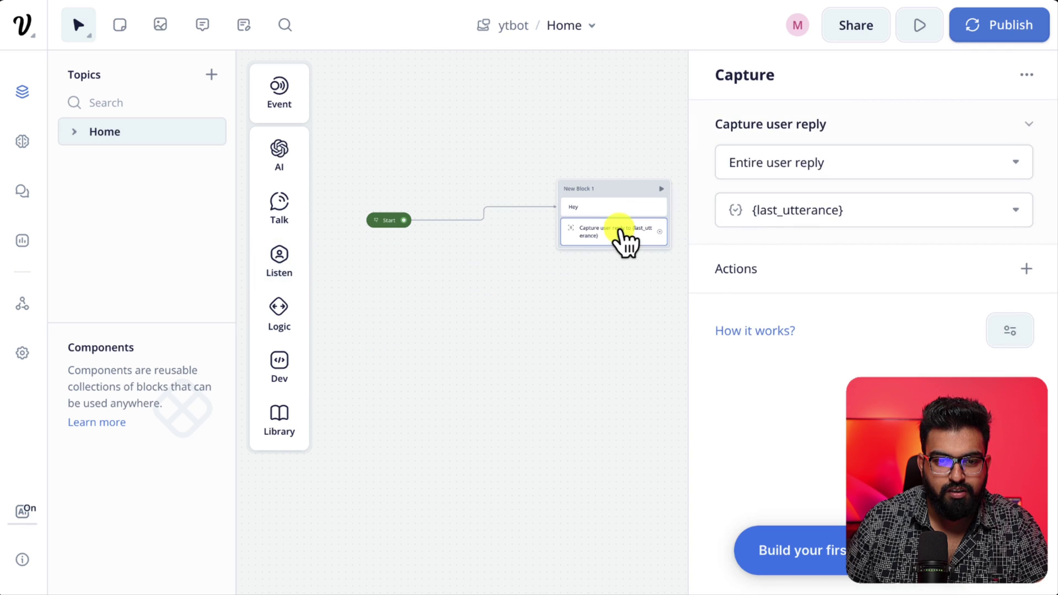
click(810, 217)
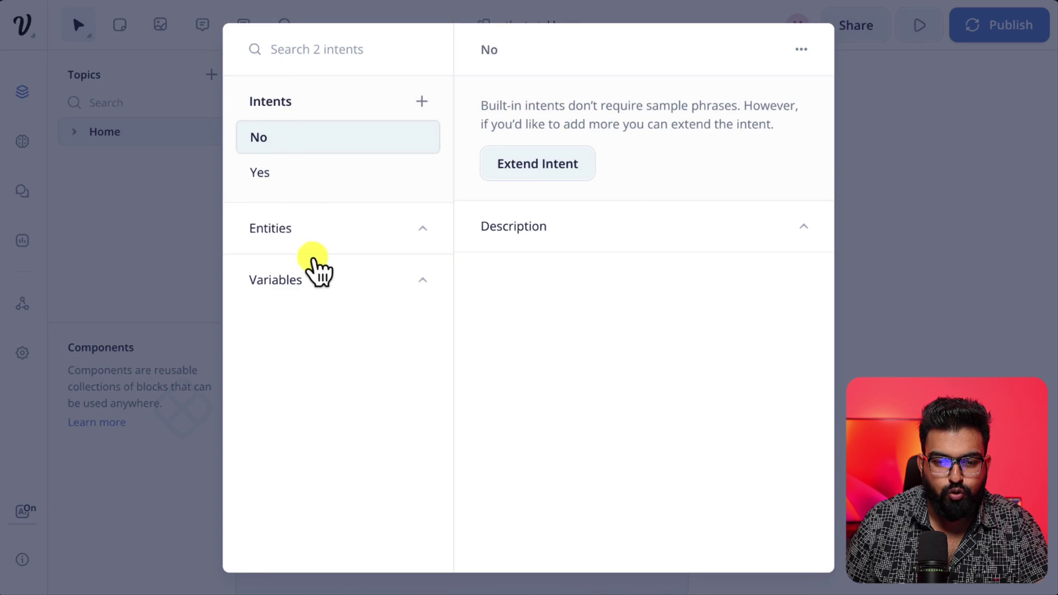
click(307, 279)
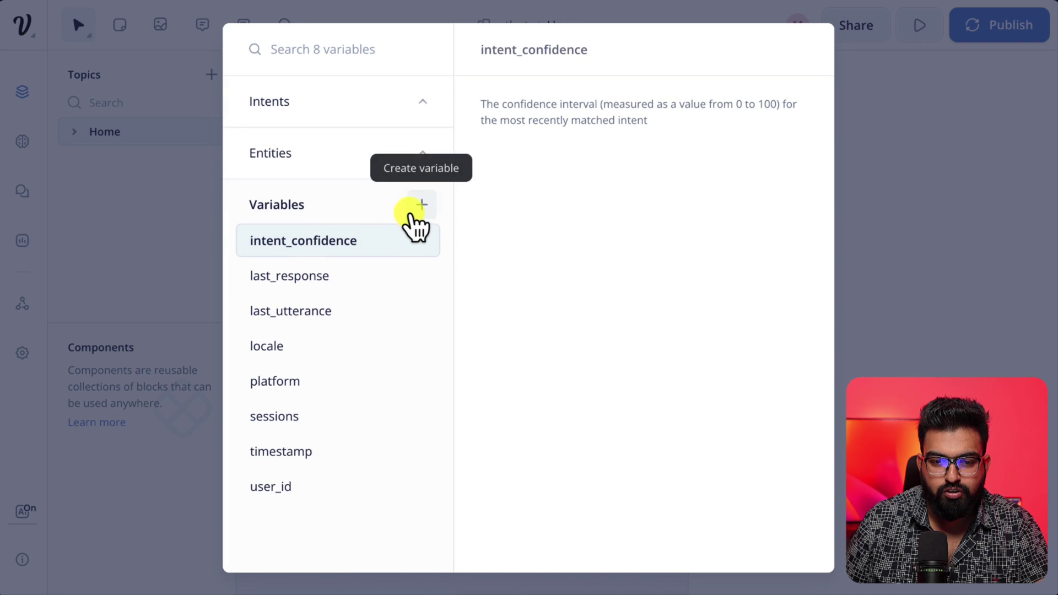
click(417, 205)
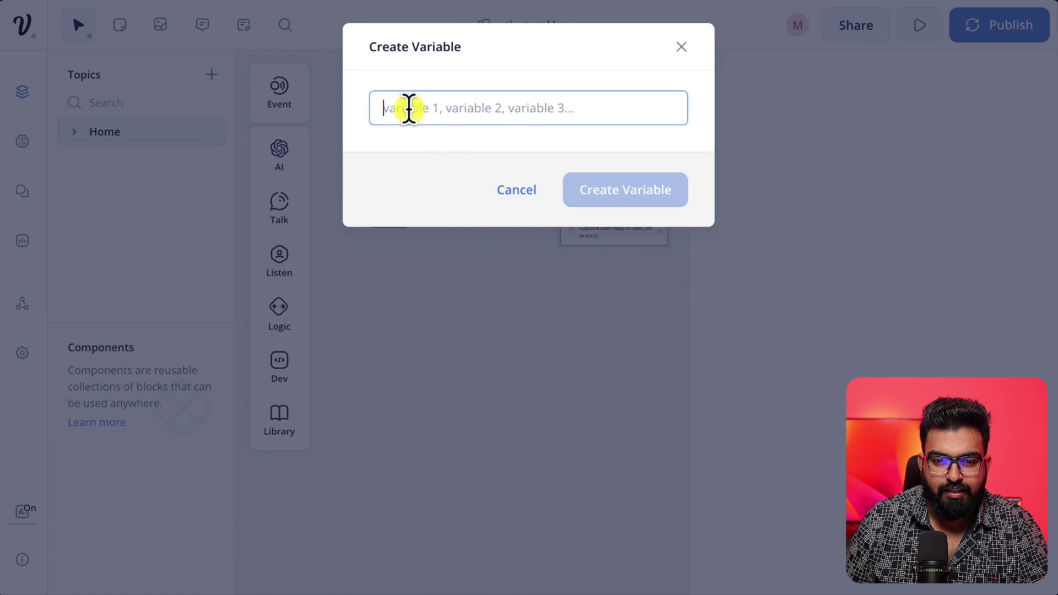
text(que)
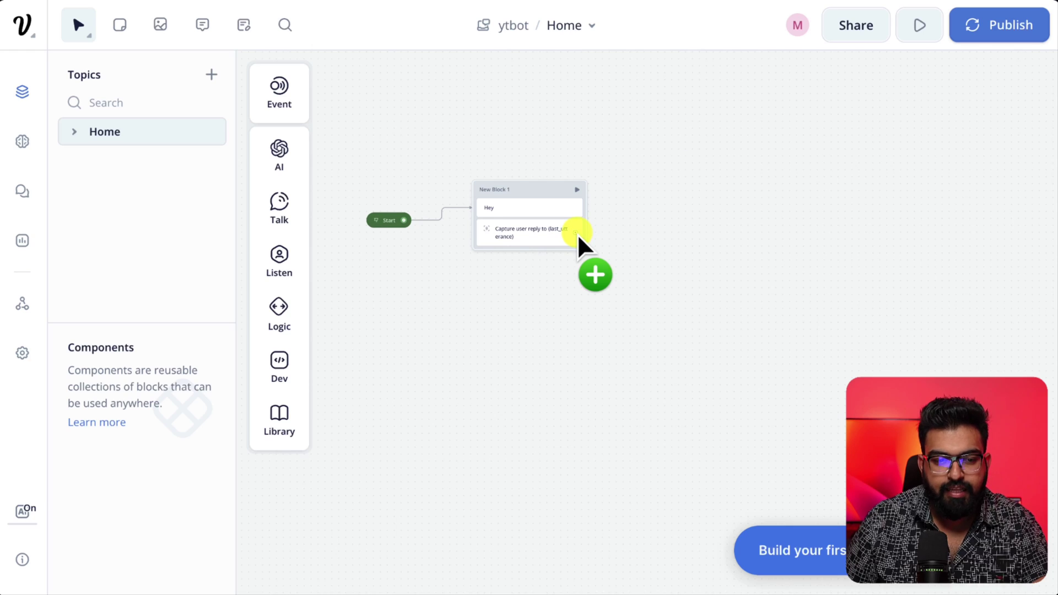
Connect New Block 1 to a new API block and set its request method to POST
drag(578, 236, 657, 233)
mouse_move(693, 257)
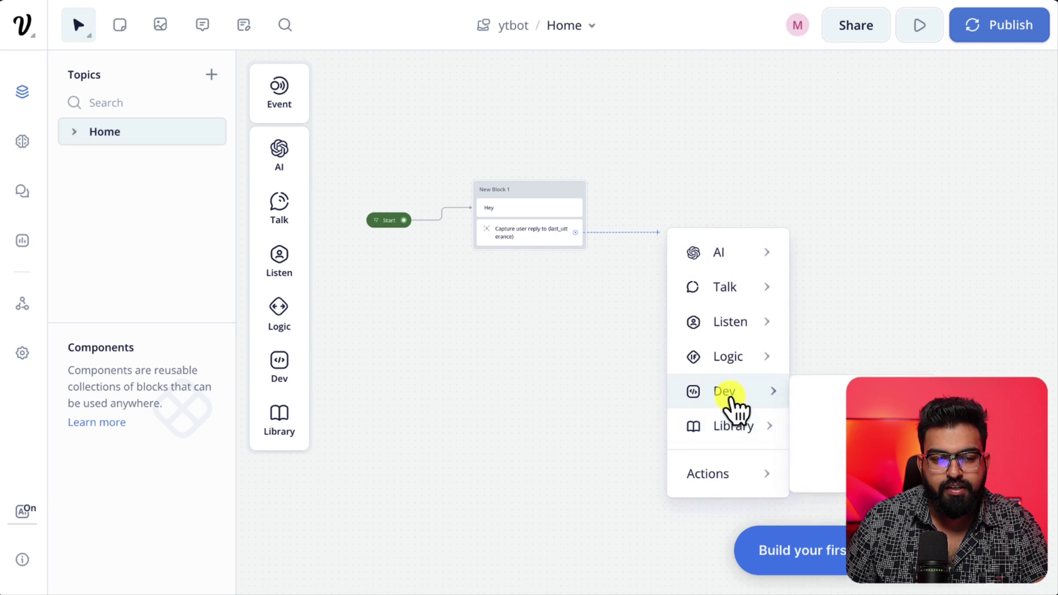
click(814, 398)
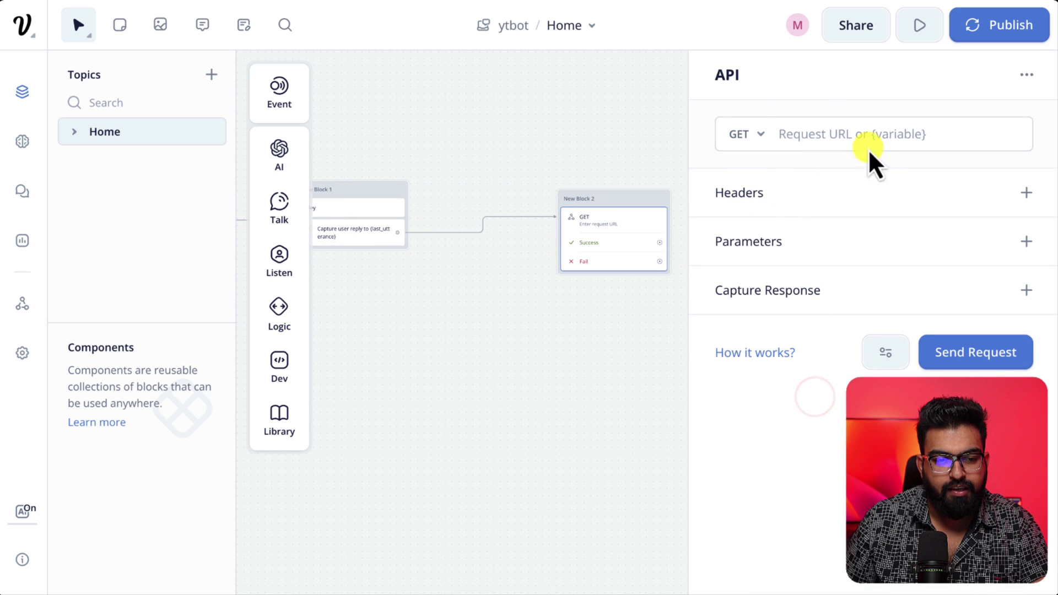
click(737, 131)
click(756, 206)
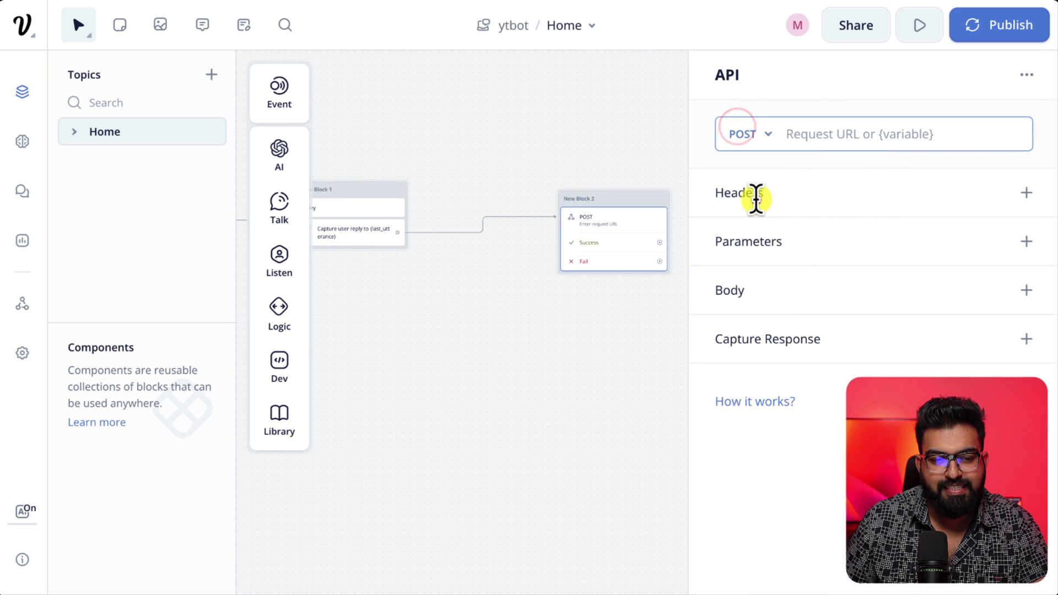
click(778, 148)
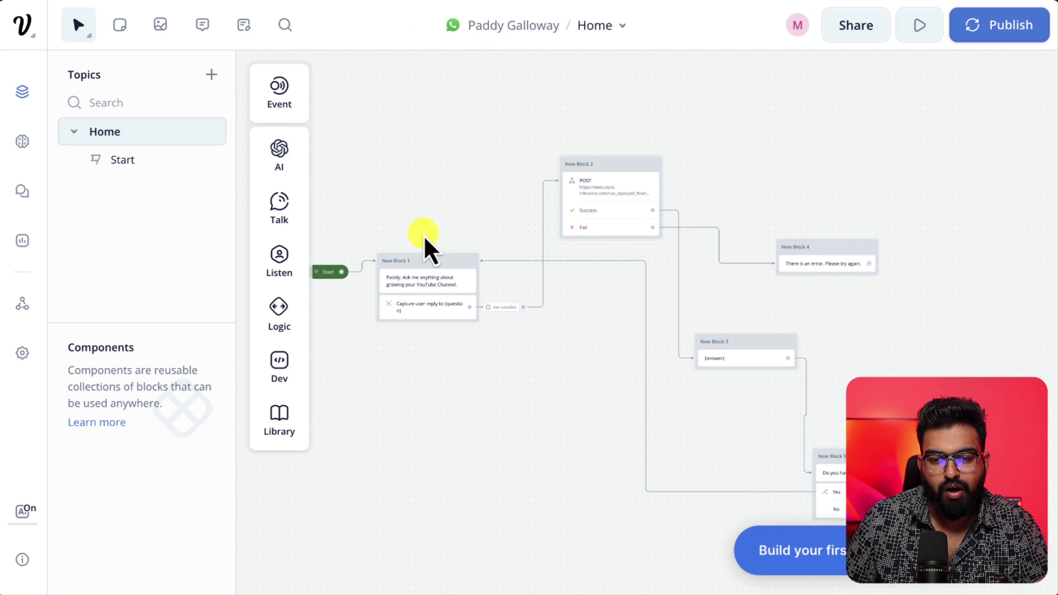
Review the Paddy greeting text, then the Capture step saving the entire reply into {question}
scroll(434, 311, down, 2)
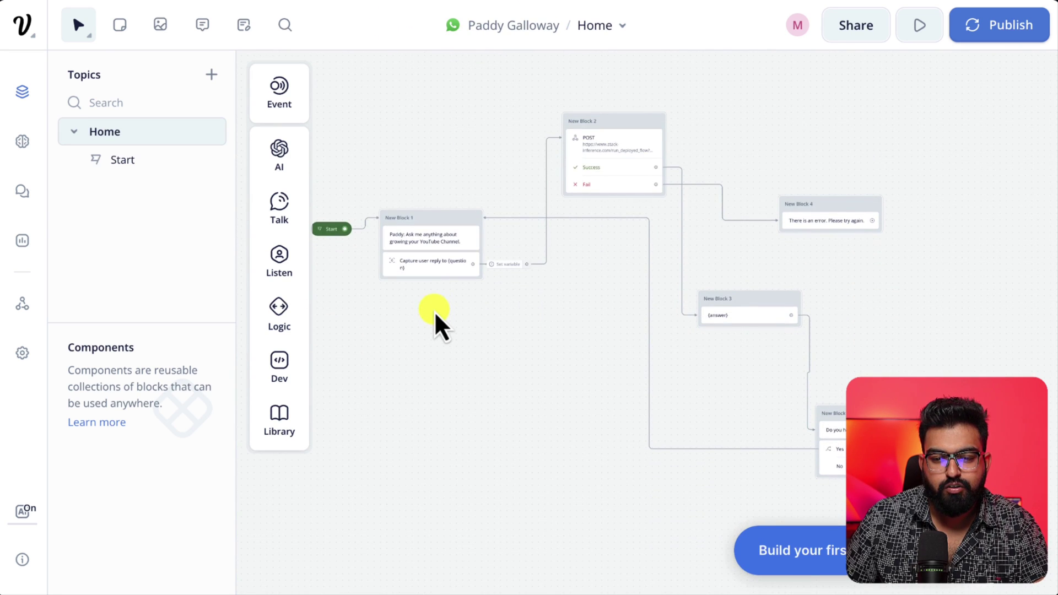
scroll(435, 311, up, 5)
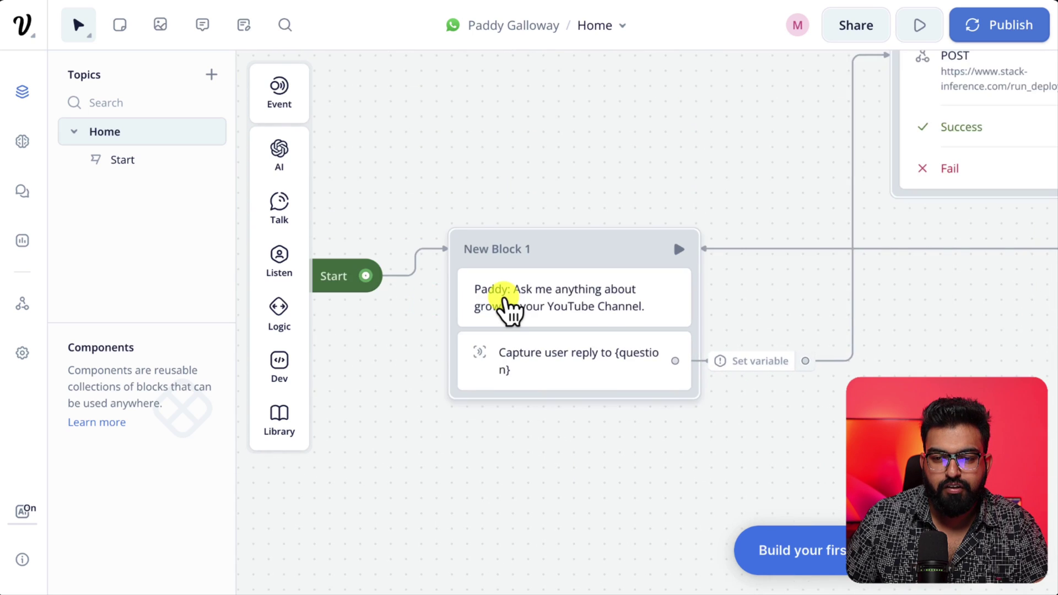
click(534, 299)
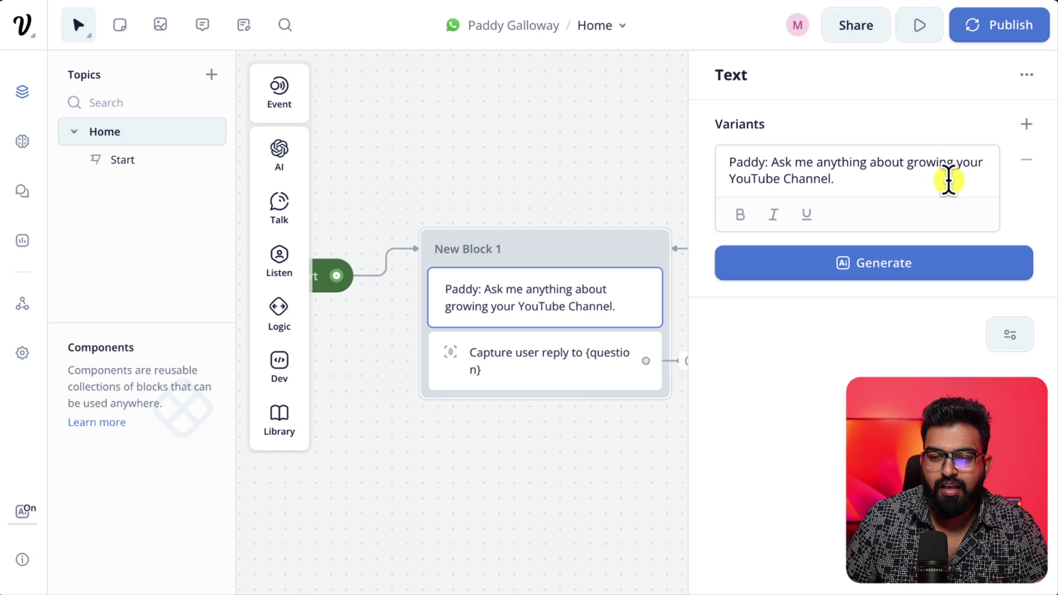
click(546, 362)
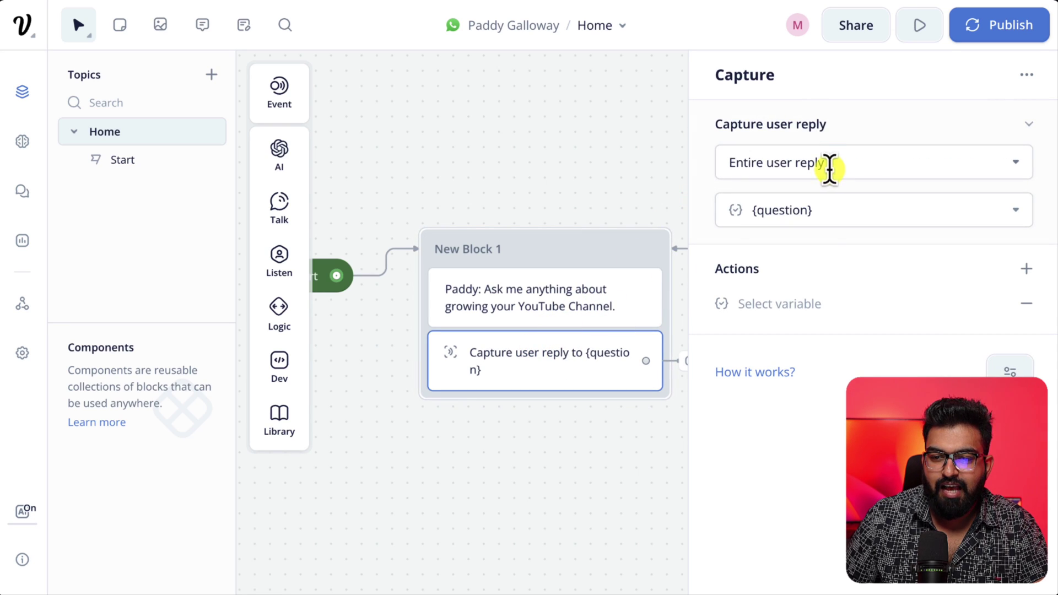
Pan to New Block 2 and view its POST step's URL and header settings
click(630, 157)
click(735, 172)
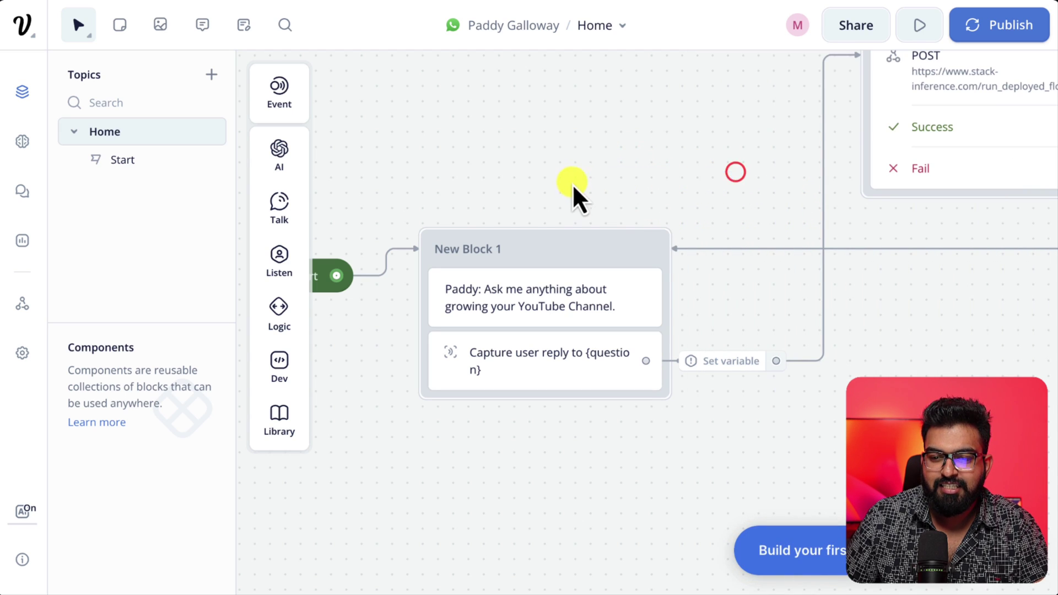
drag(936, 342, 739, 452)
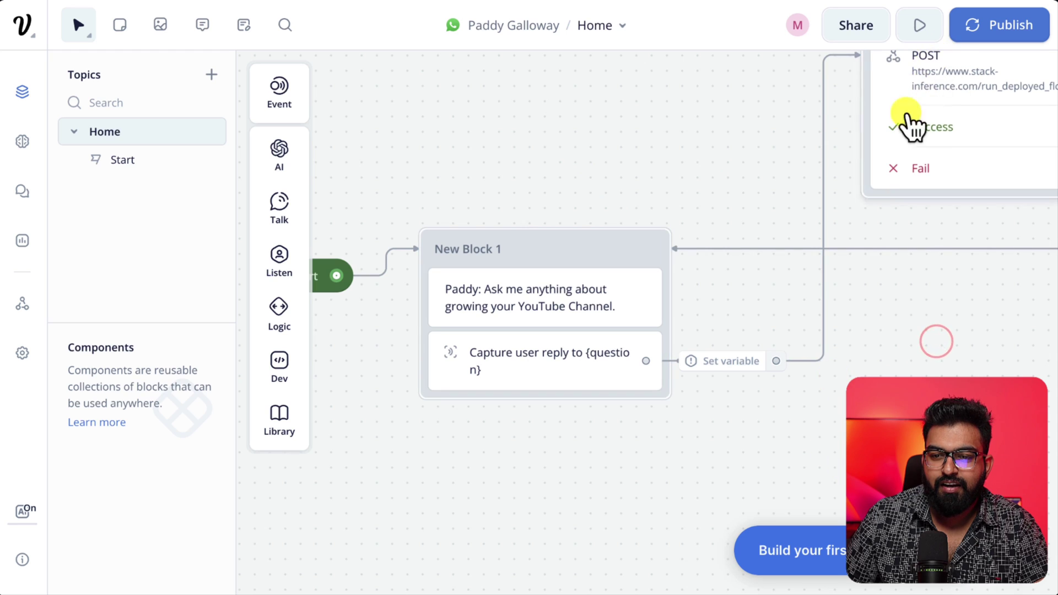
scroll(913, 127, up, 3)
scroll(900, 147, right, 10)
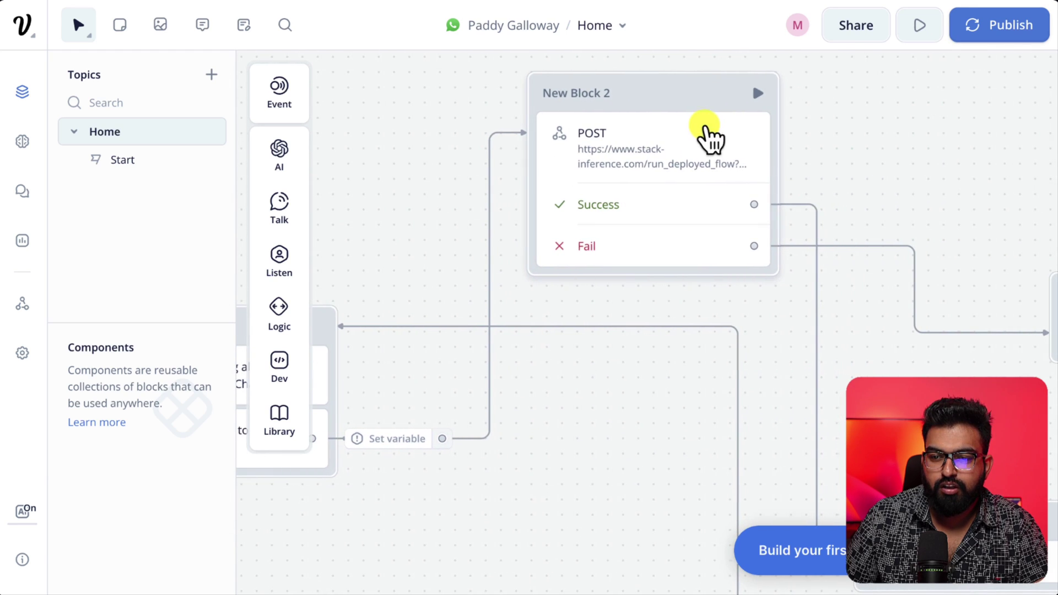
click(668, 132)
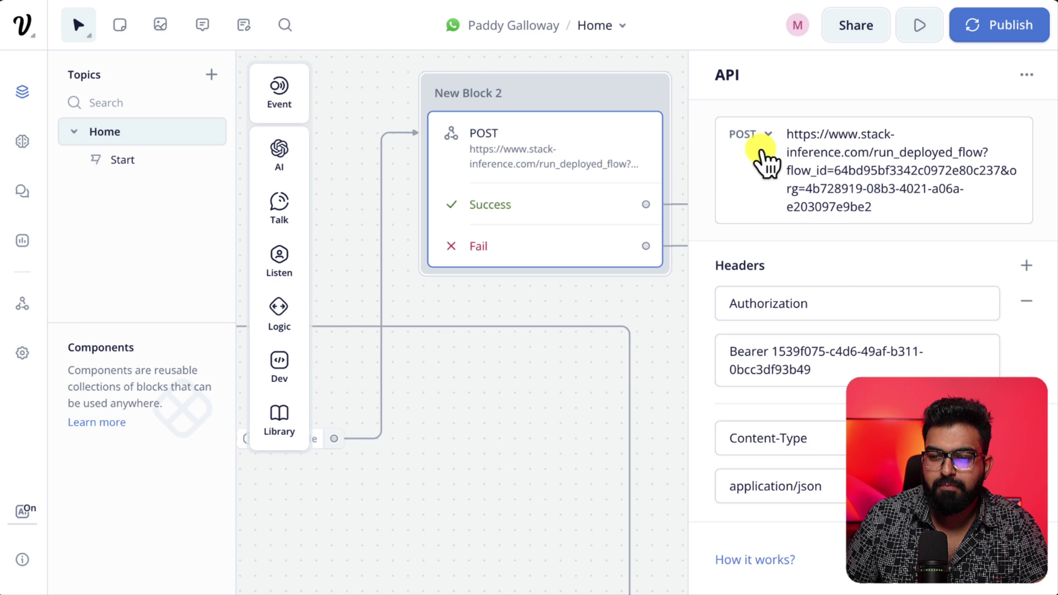
scroll(802, 276, down, 1)
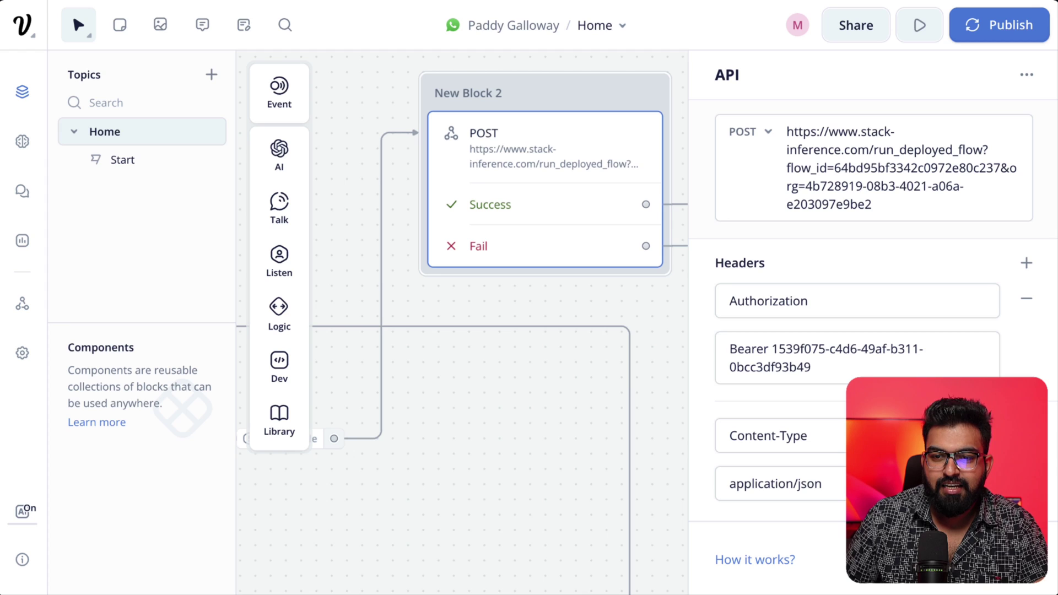
Highlight the run endpoint URL on Stack AI's API end-points page to compare it
click(695, 3)
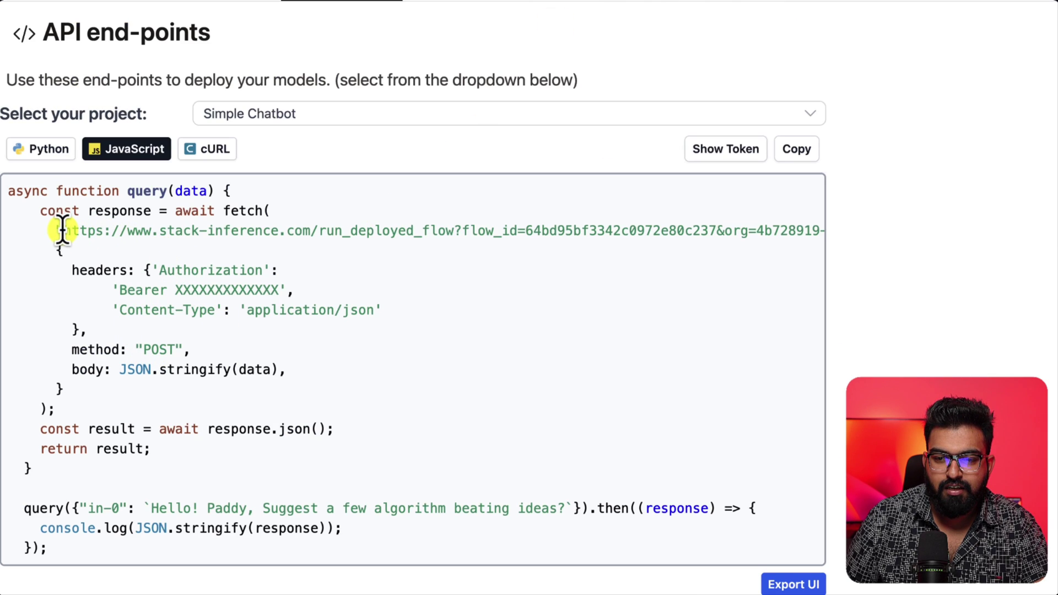
drag(62, 230, 799, 232)
scroll(625, 217, left, 5)
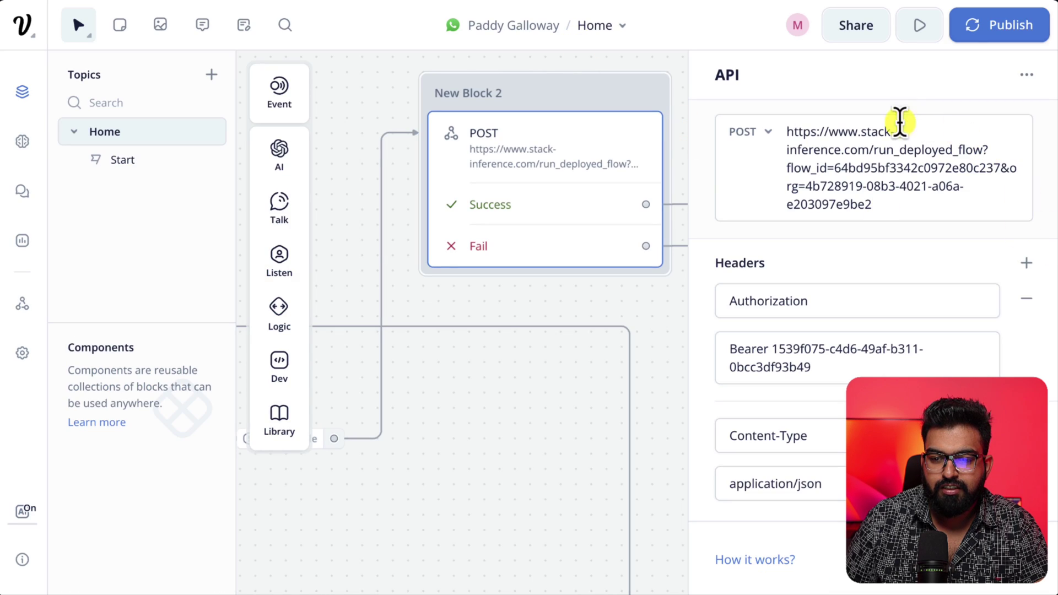
Add two empty header key/value rows to the POST block's Headers
scroll(856, 260, down, 1)
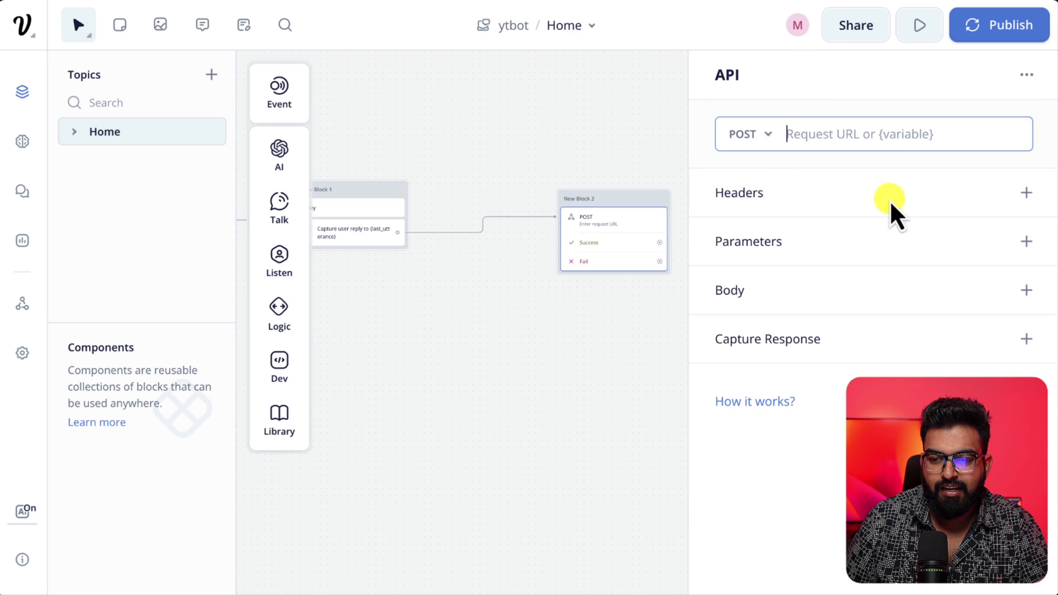
click(1027, 194)
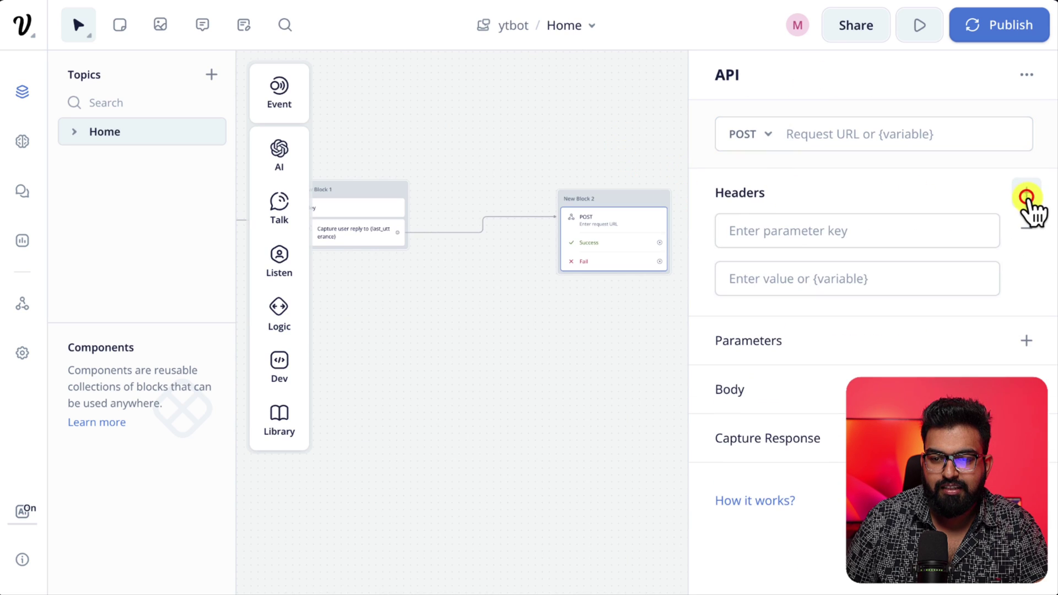
click(805, 219)
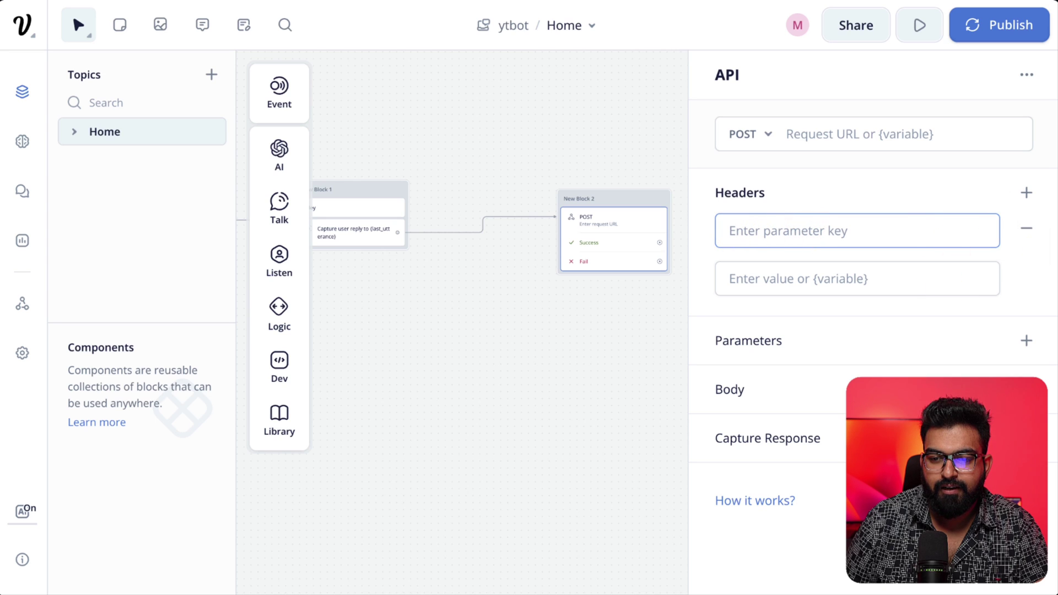
click(1026, 192)
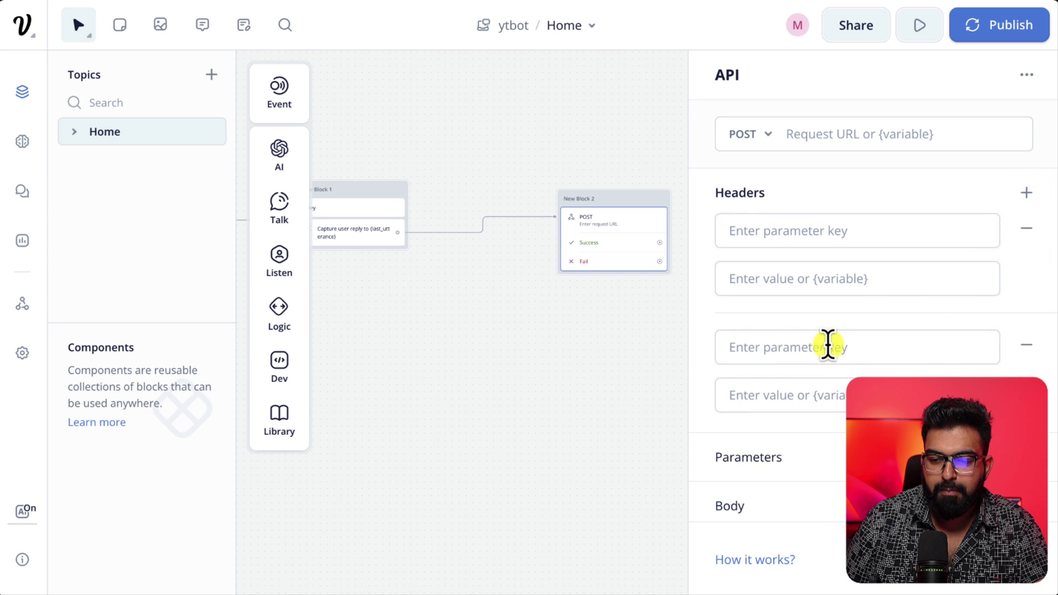
scroll(876, 367, down, 1)
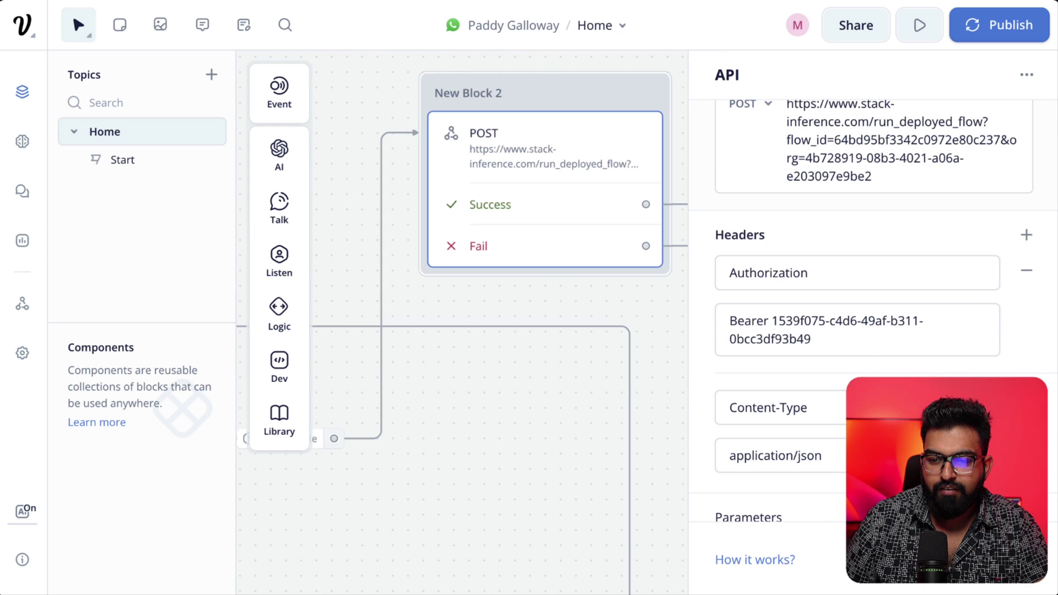
scroll(840, 314, down, 6)
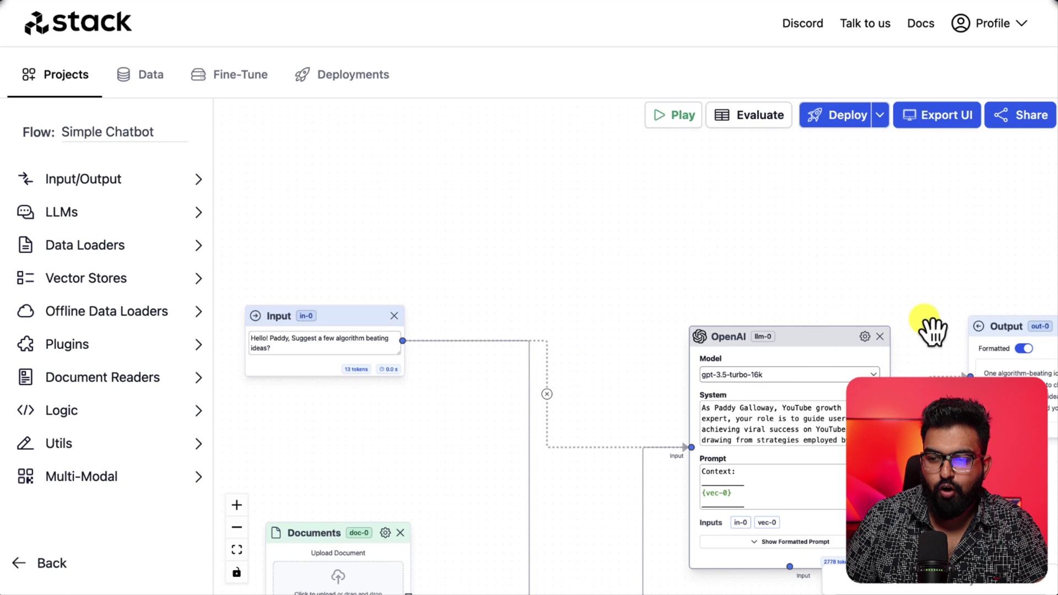
Find the Stack AI Output node id out-0 and map it to {answer} in Capture Response
scroll(1047, 344, up, 3)
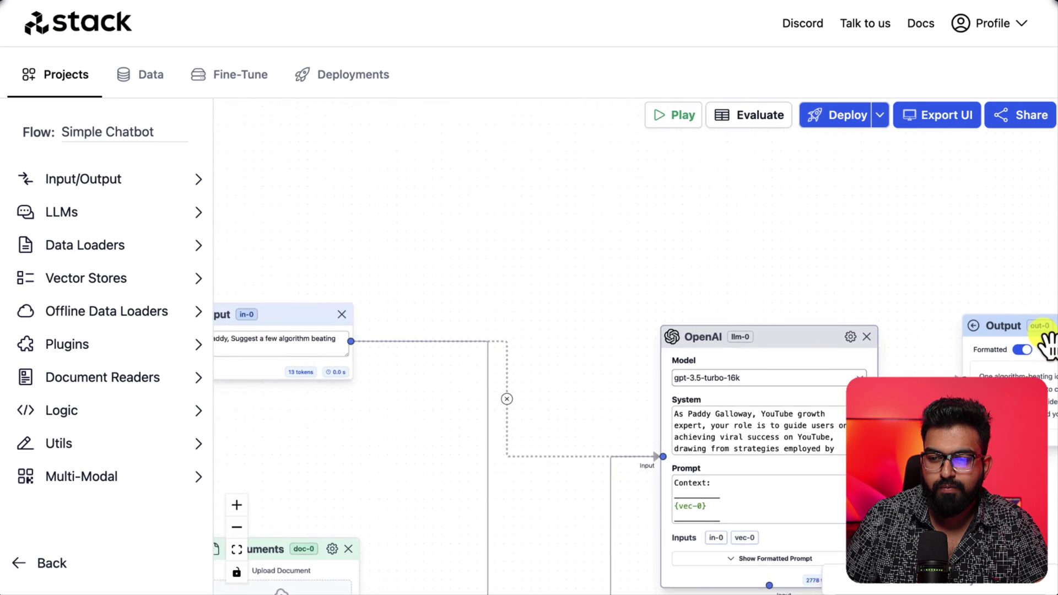
drag(1016, 292, 869, 314)
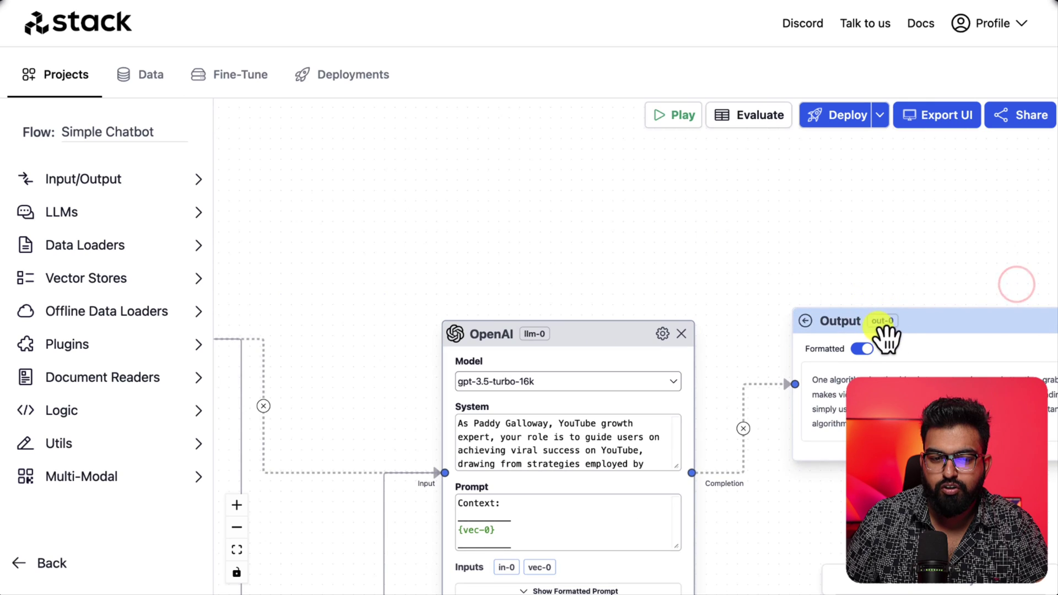
scroll(588, 306, left, 10)
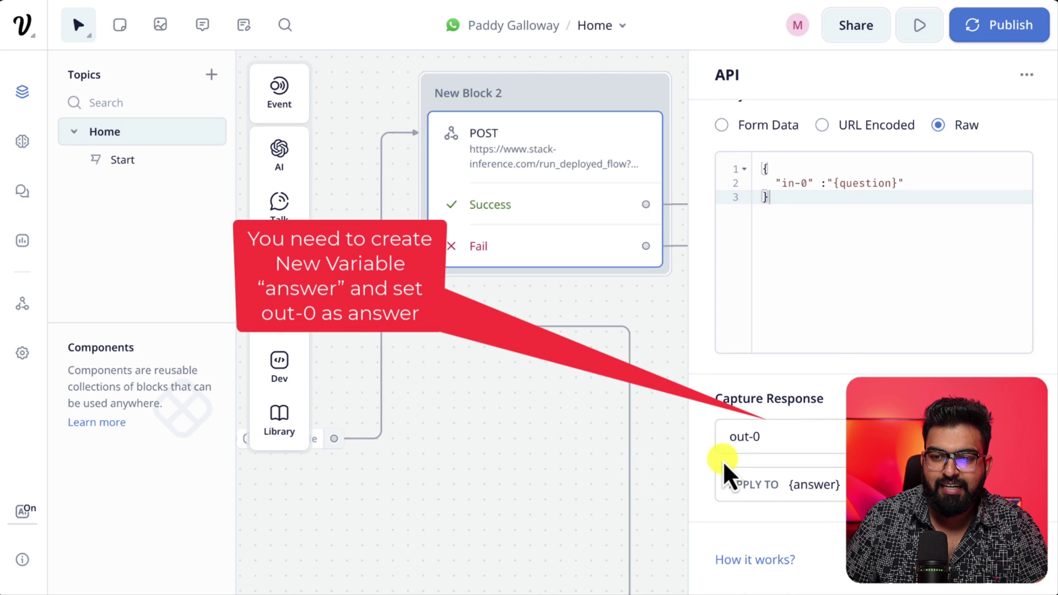
click(788, 484)
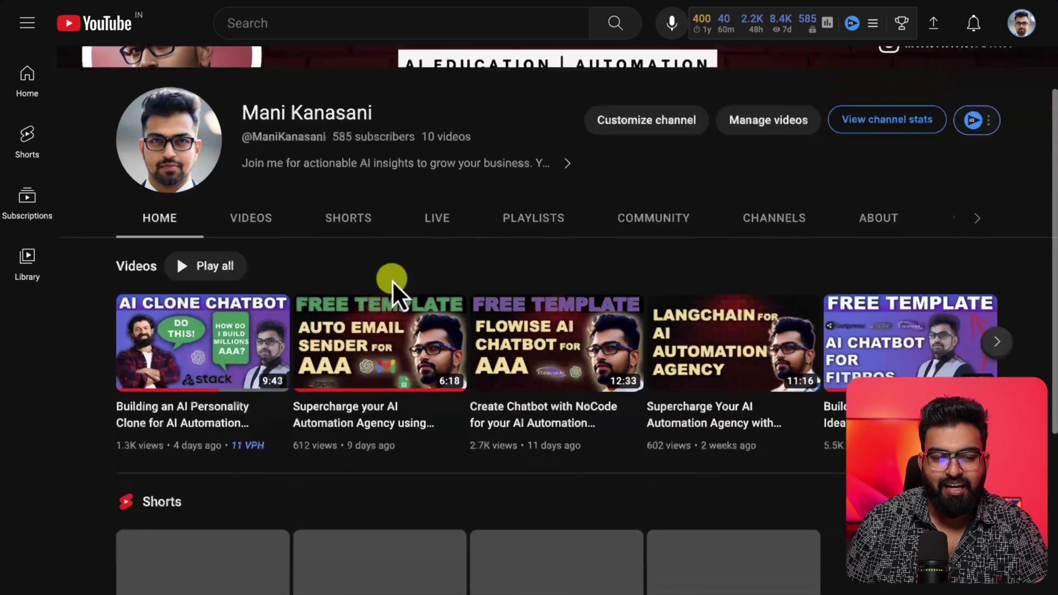
Scroll the channel's videos and open the 'Create Chatbot with NoCode' Flowise AI video
scroll(393, 282, down, 3)
mouse_move(396, 290)
scroll(395, 291, down, 2)
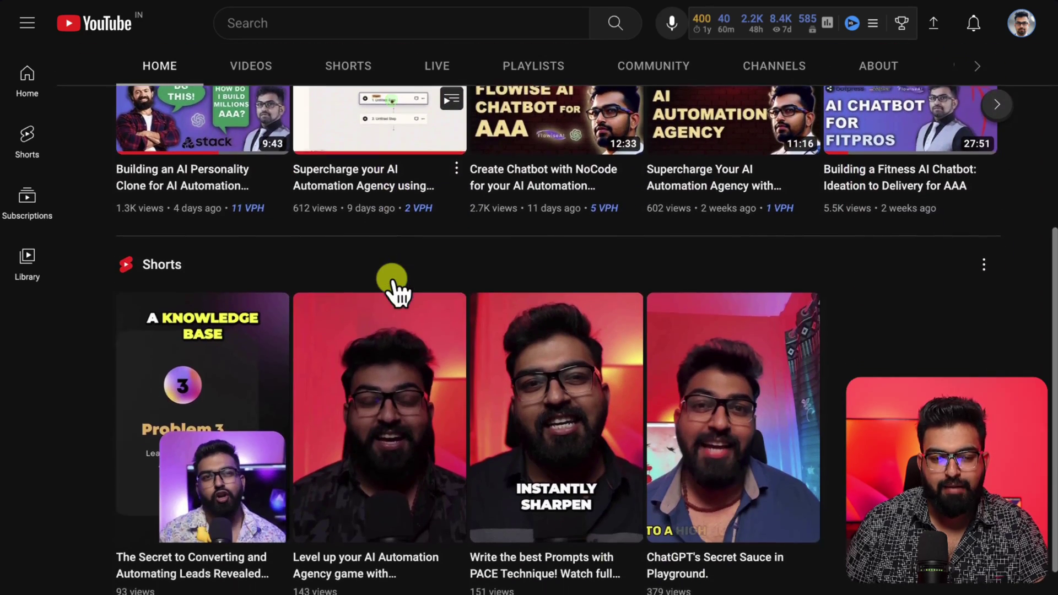
scroll(397, 288, up, 3)
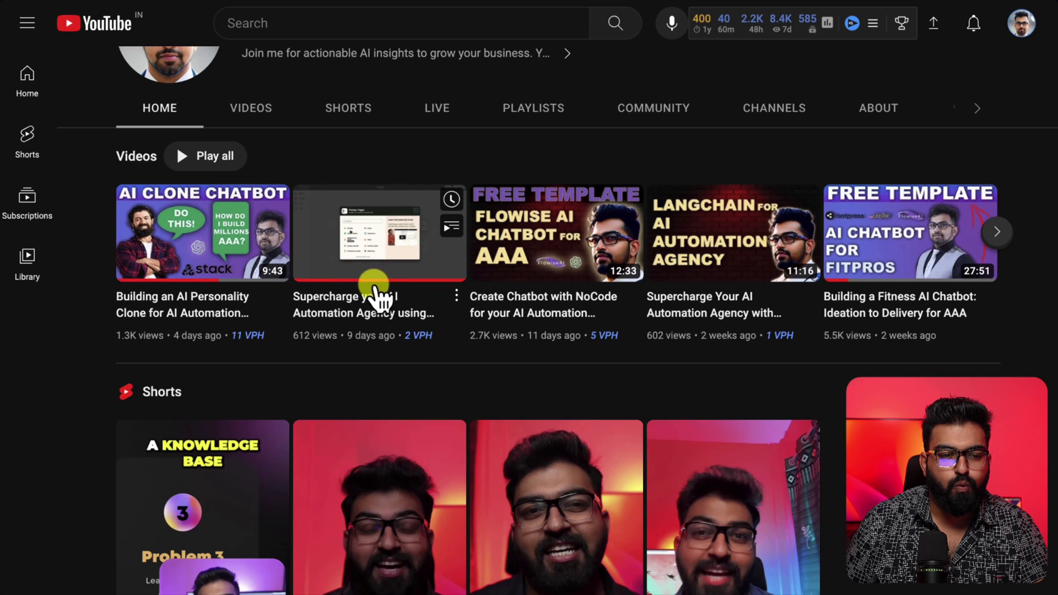
click(532, 306)
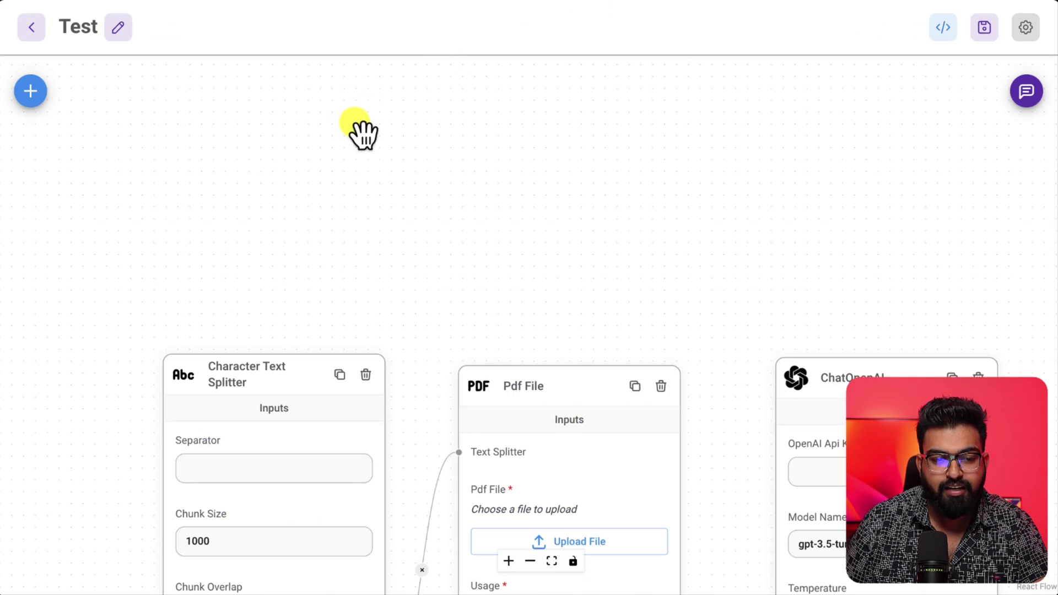
Zoom out the Test chatflow, show its API code, and select the JavaScript prediction endpoint URL
scroll(361, 123, up, 2)
scroll(369, 118, down, 5)
drag(481, 154, 401, 59)
scroll(404, 90, down, 3)
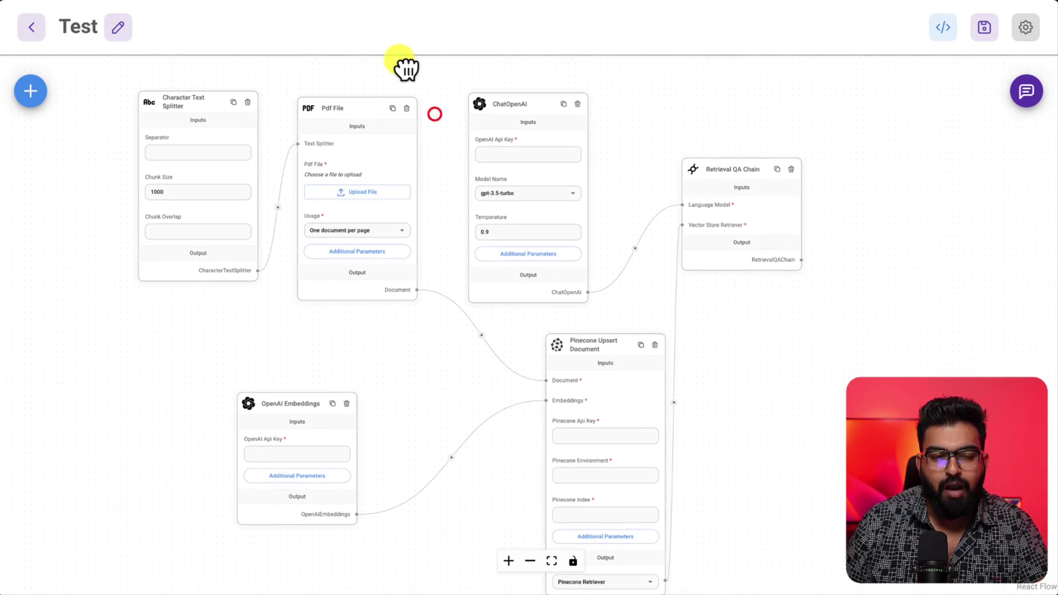
scroll(828, 340, down, 1)
scroll(832, 348, down, 3)
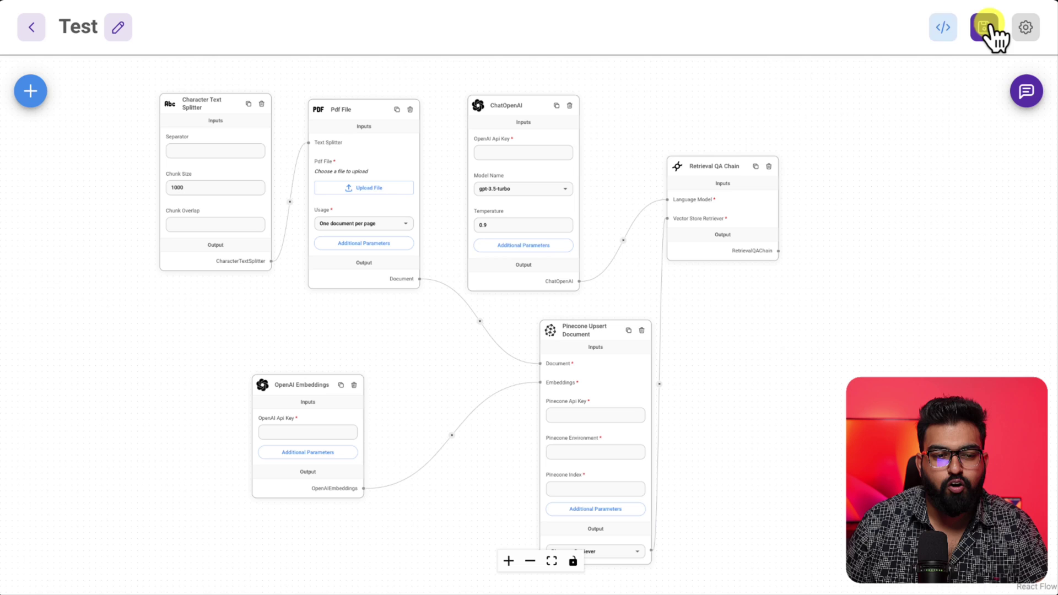
click(939, 26)
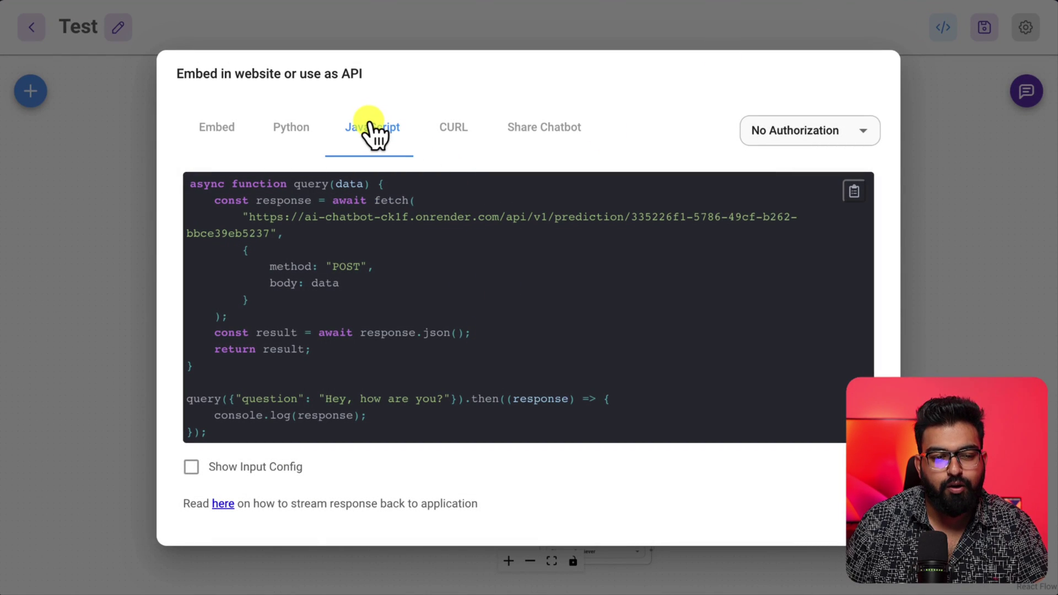
drag(251, 215, 270, 232)
click(270, 231)
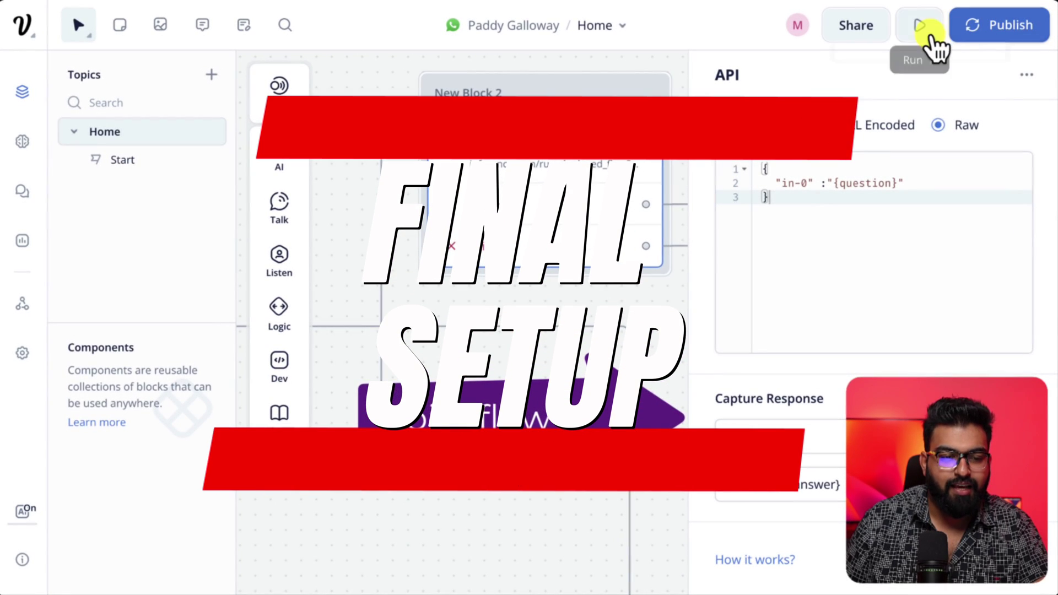
Close the API panel, review the finished blocks, and start a Test run of the assistant
scroll(607, 331, down, 1)
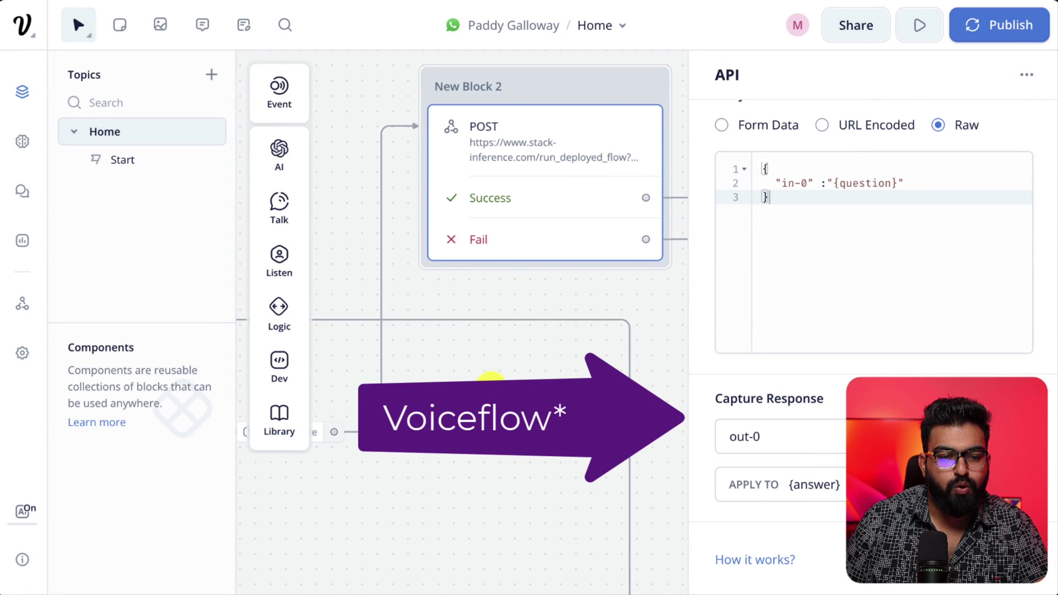
click(490, 380)
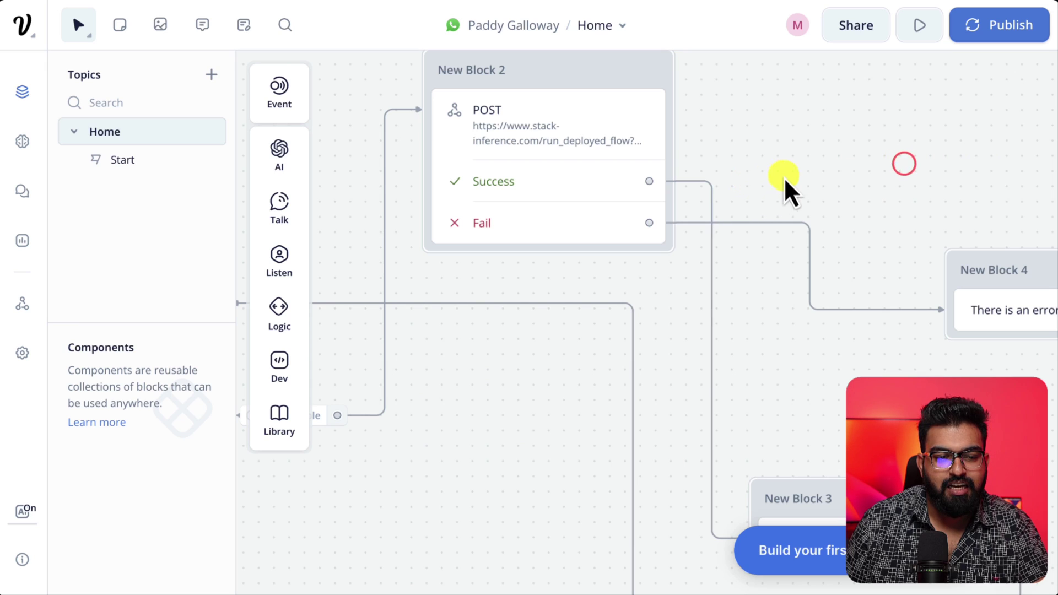
scroll(661, 177, down, 5)
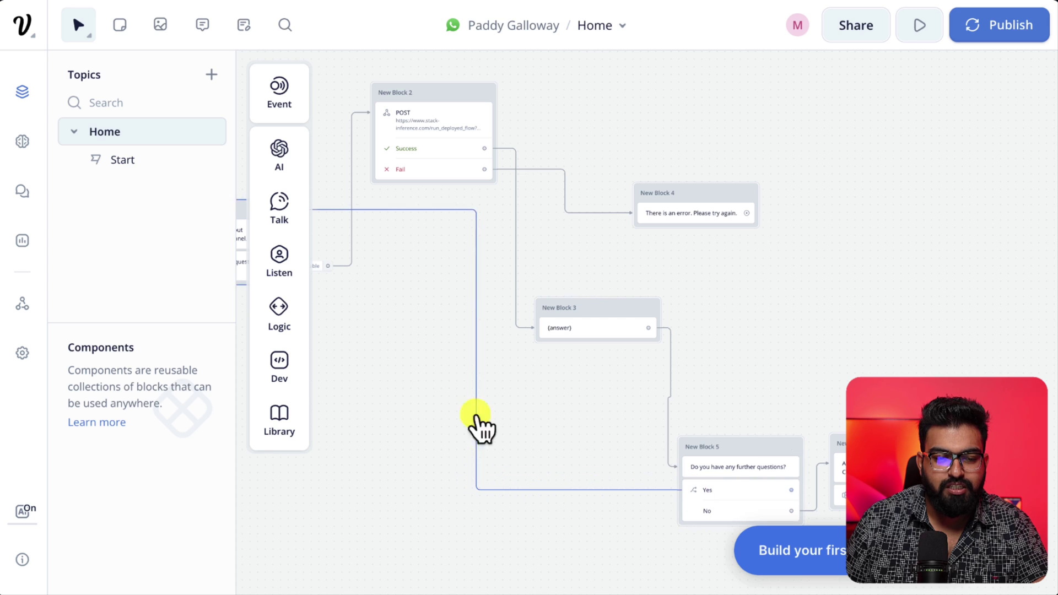
mouse_move(279, 259)
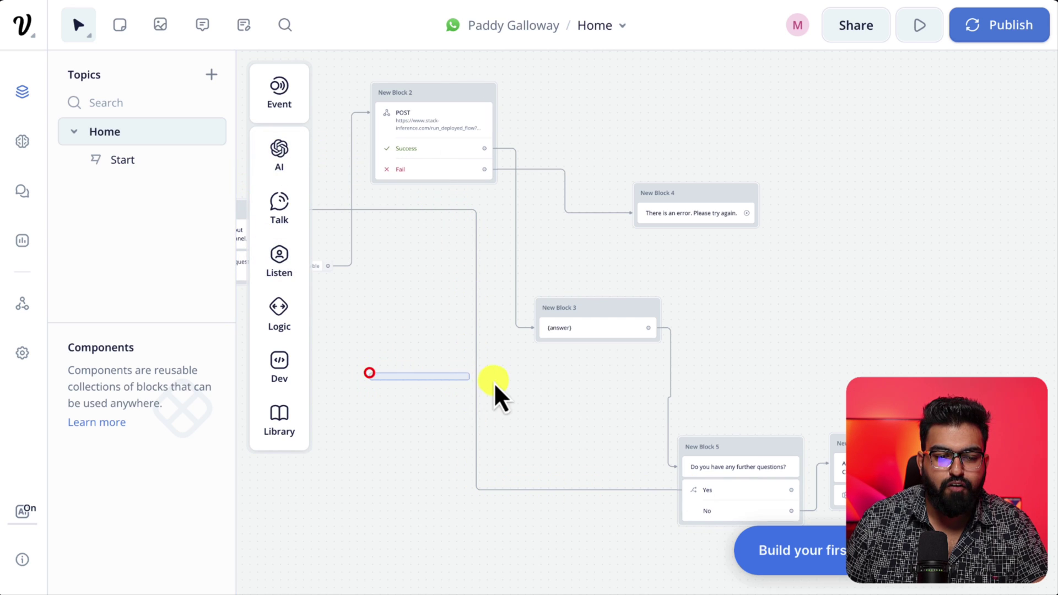
click(369, 373)
scroll(346, 375, left, 6)
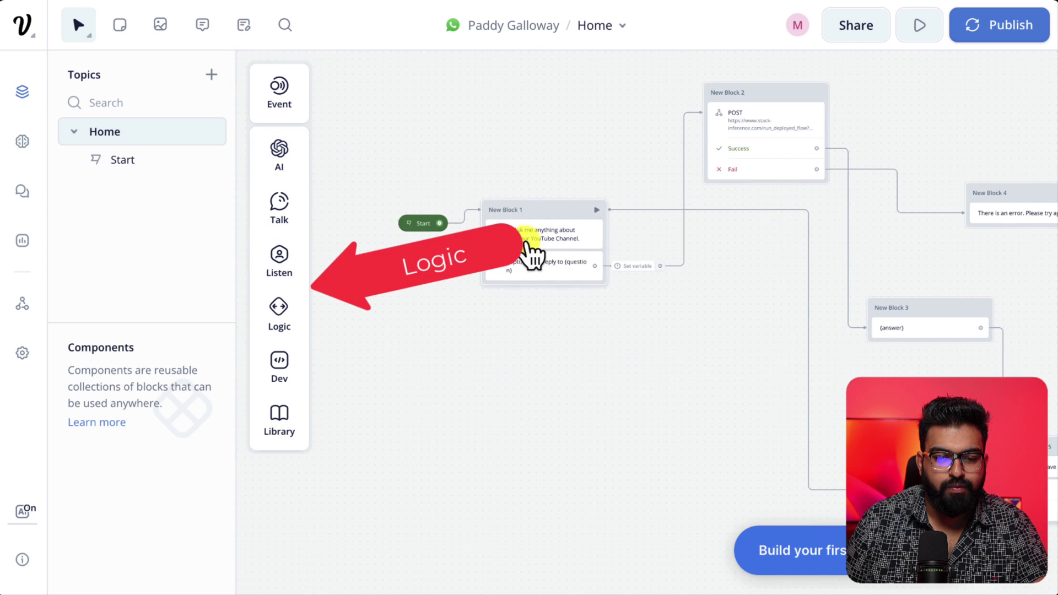
scroll(653, 303, right, 9)
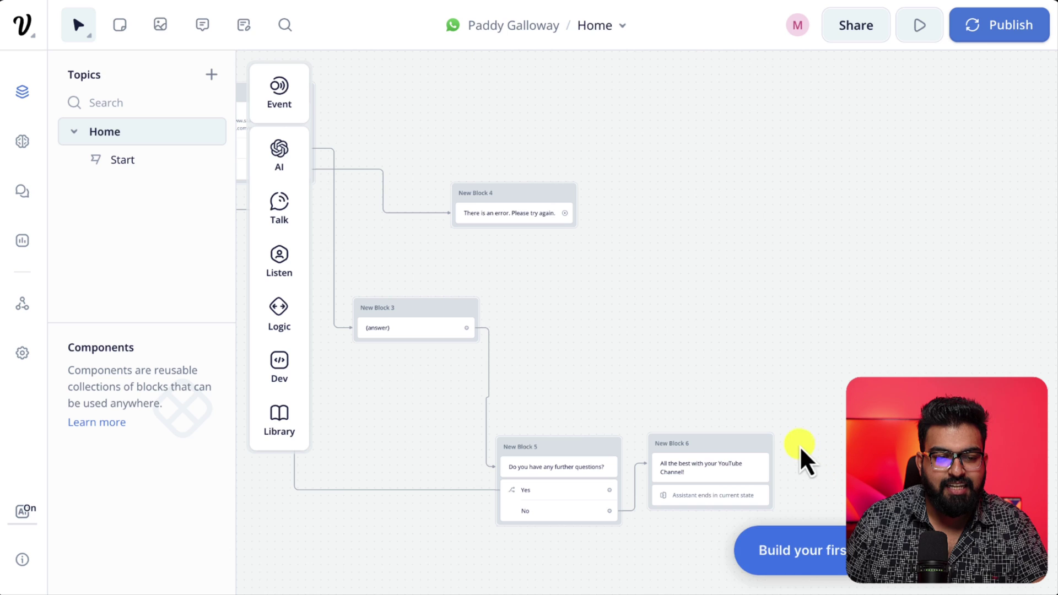
click(921, 26)
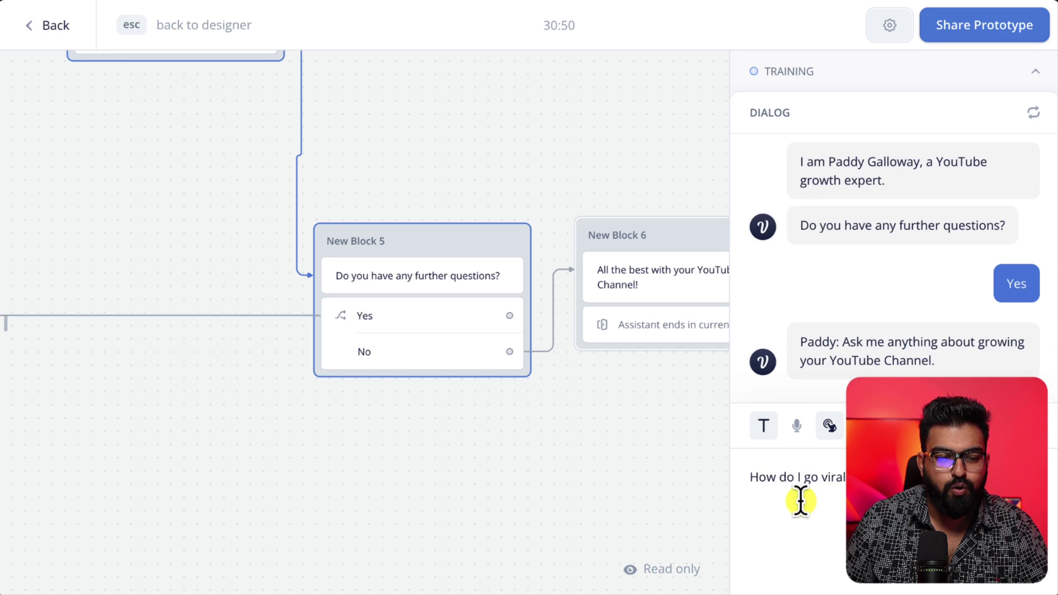
Ask the prototype 'How do I go viral?', read the advice, then reply 'No'
key(Return)
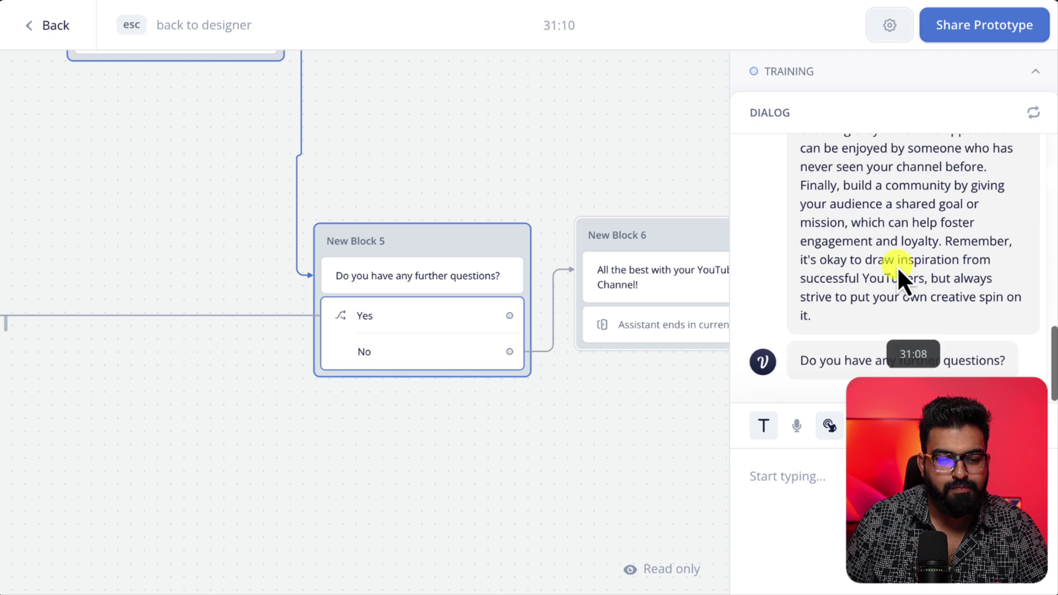
scroll(891, 266, up, 5)
scroll(919, 290, down, 5)
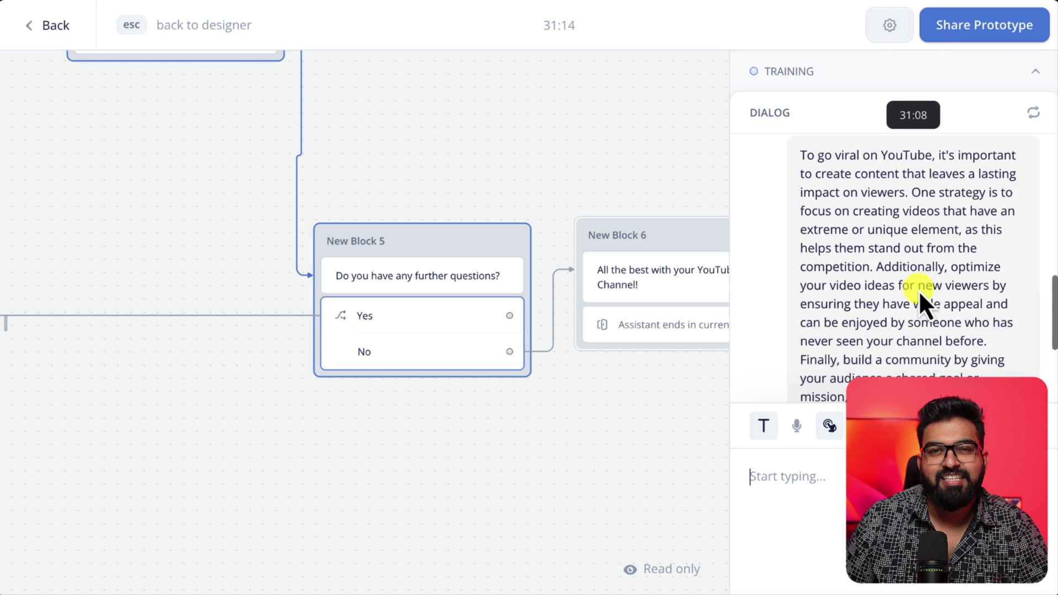
scroll(919, 290, down, 3)
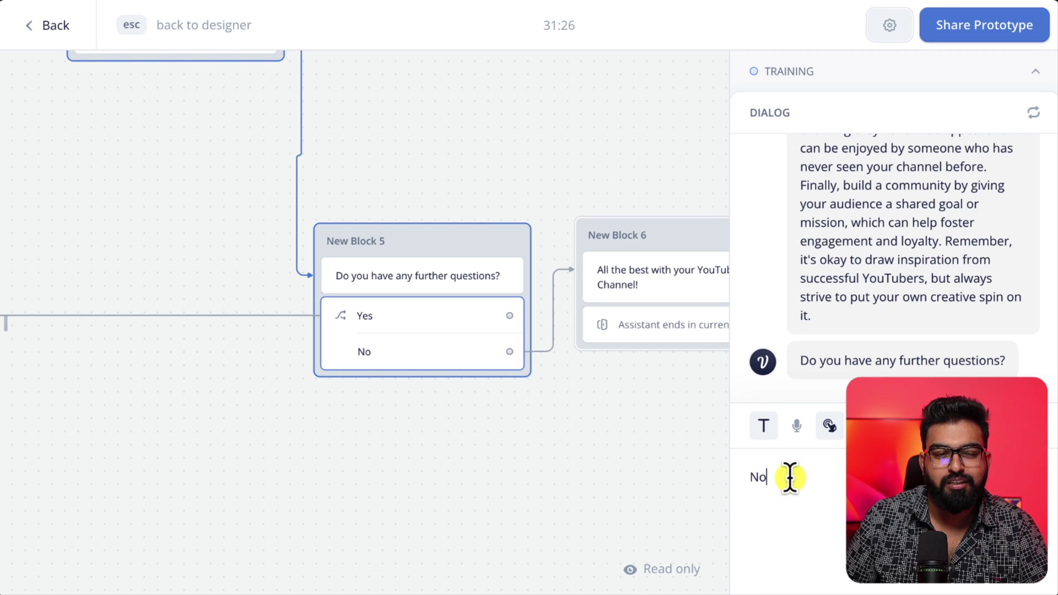
key(Return)
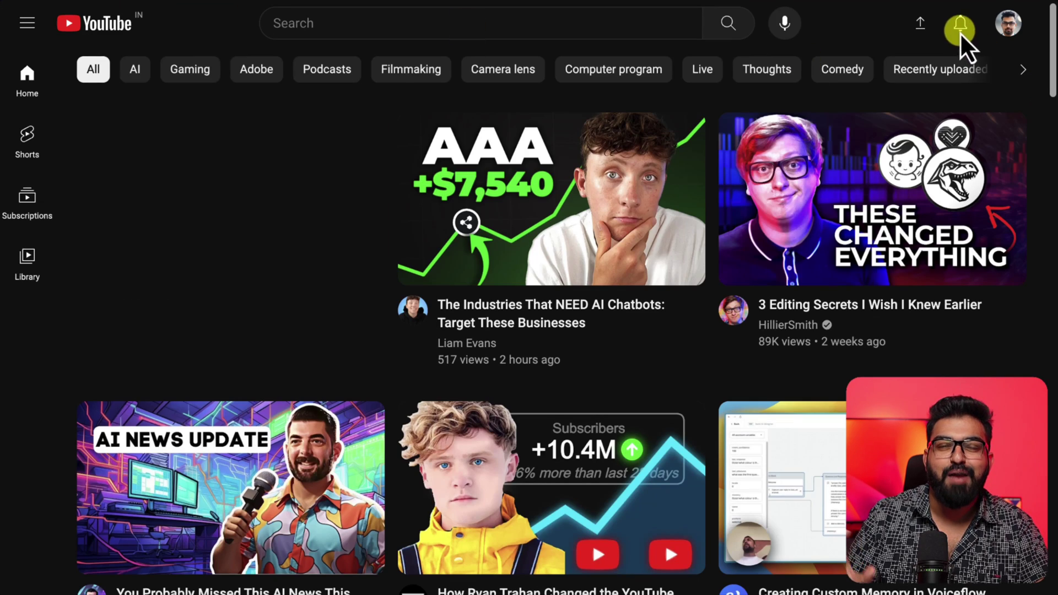
Go to your own channel, open the fitness AI chatbot video, and pause it
click(1014, 25)
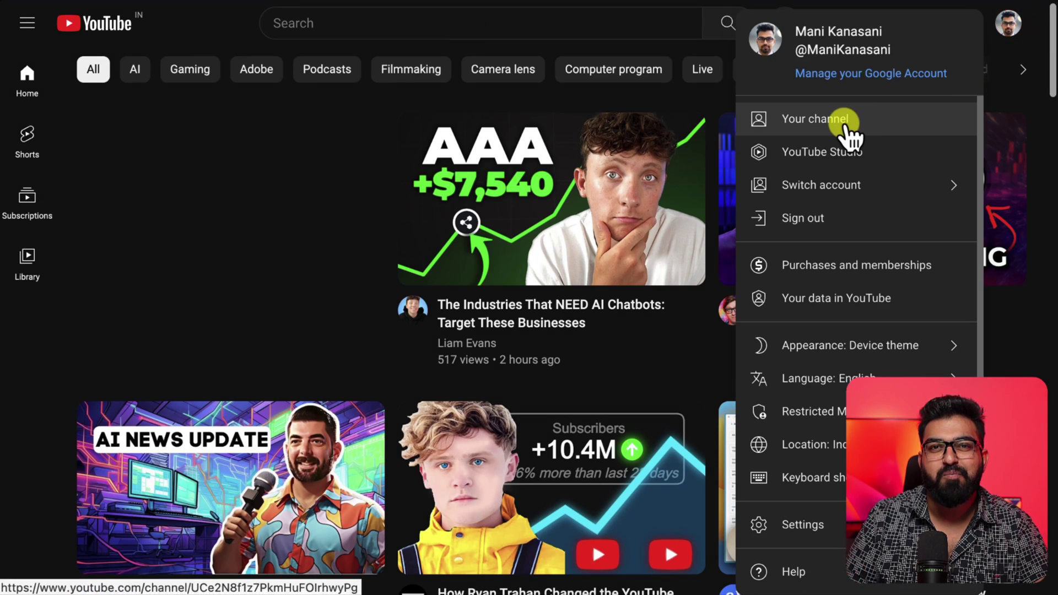
click(845, 126)
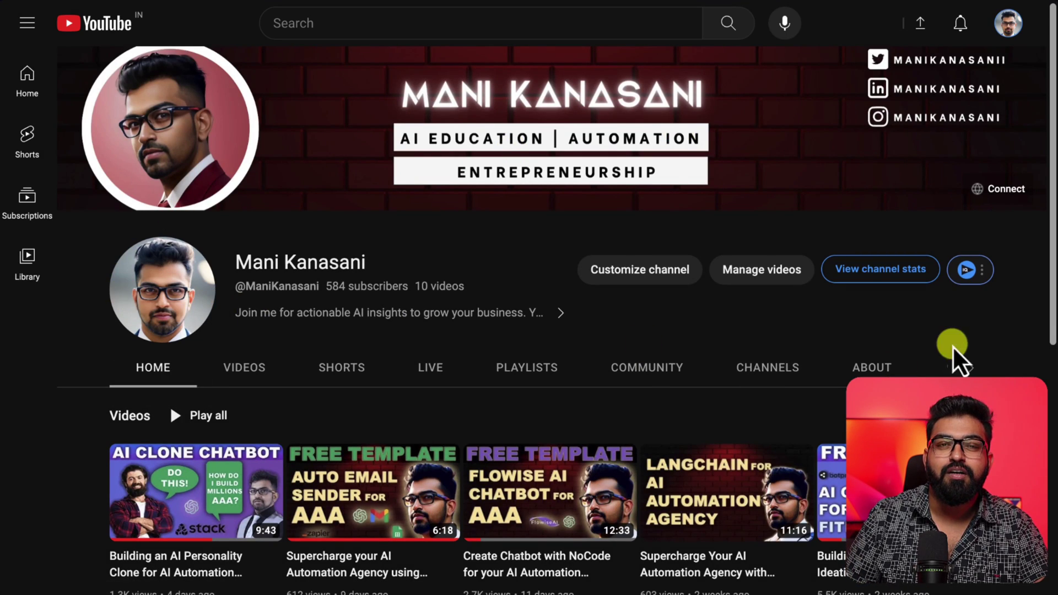
scroll(1007, 355, down, 1)
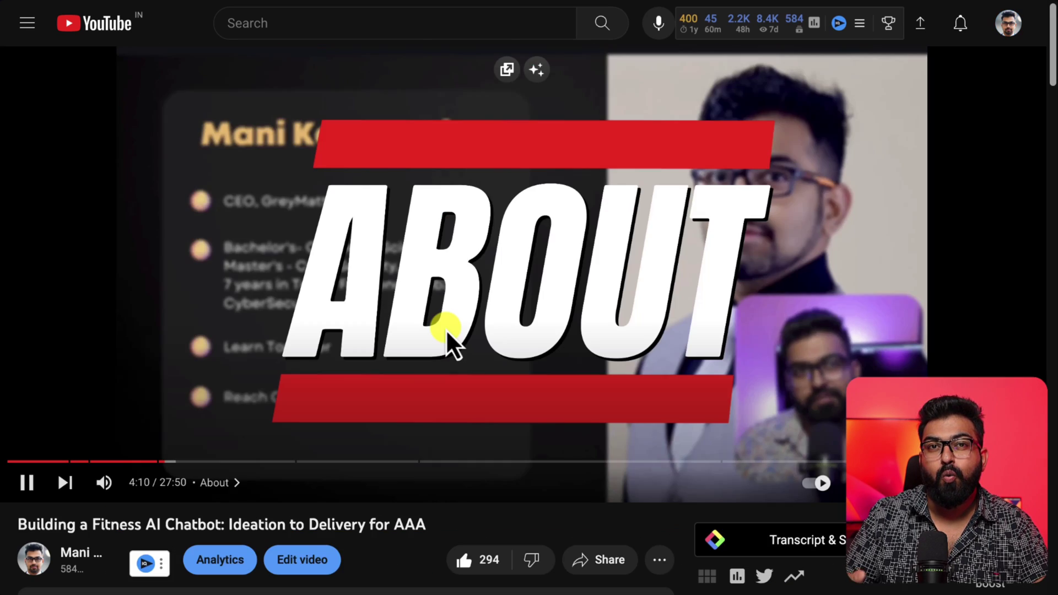
click(447, 332)
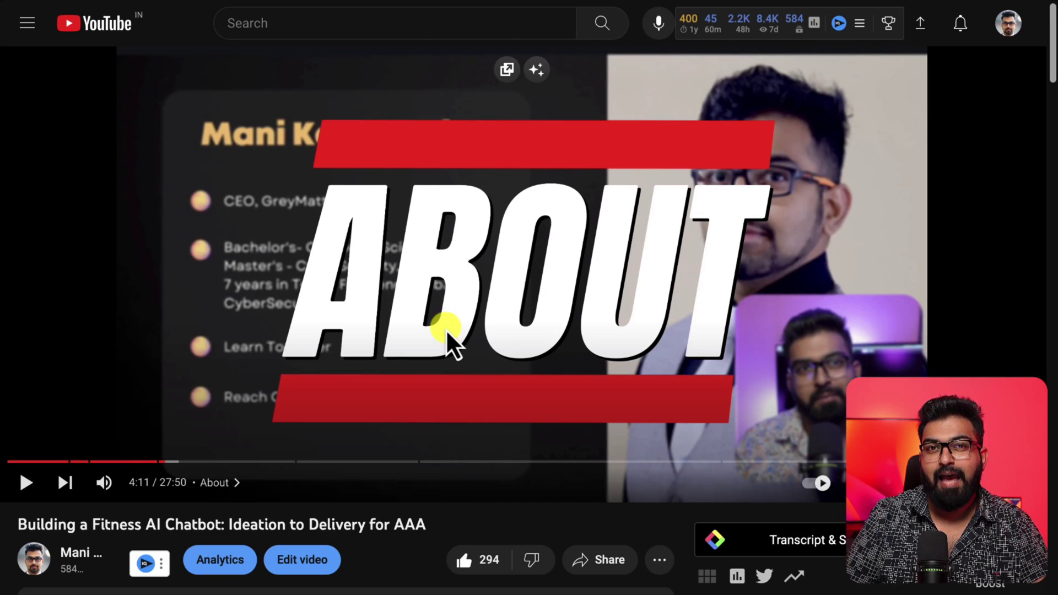